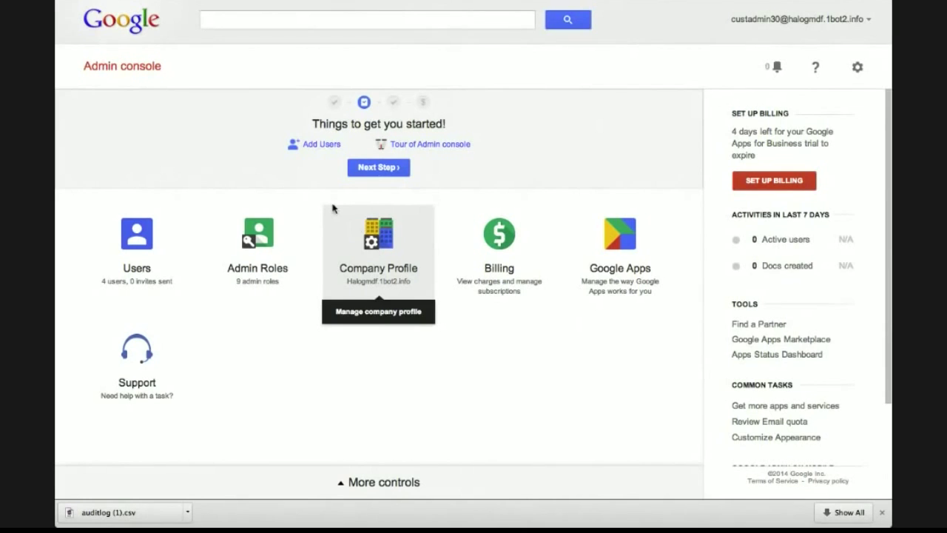
# - Filter the Users list to the Former employees organizational unit, then go back to the console home
pyautogui.click(154, 244)
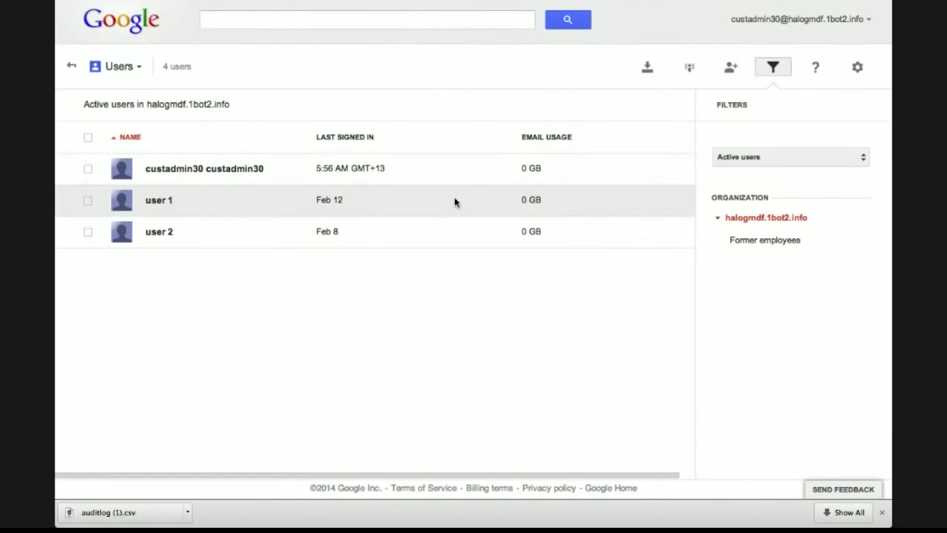
pyautogui.click(762, 240)
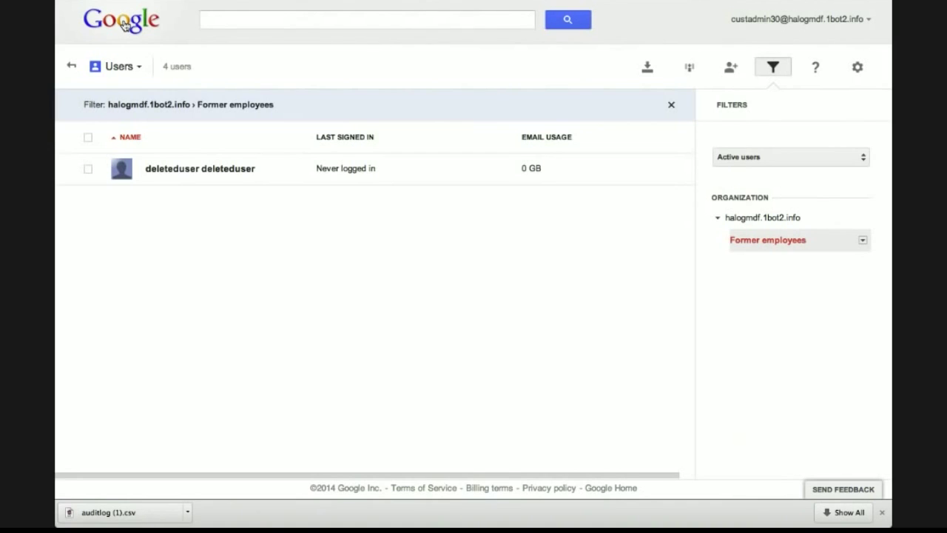
pyautogui.click(123, 25)
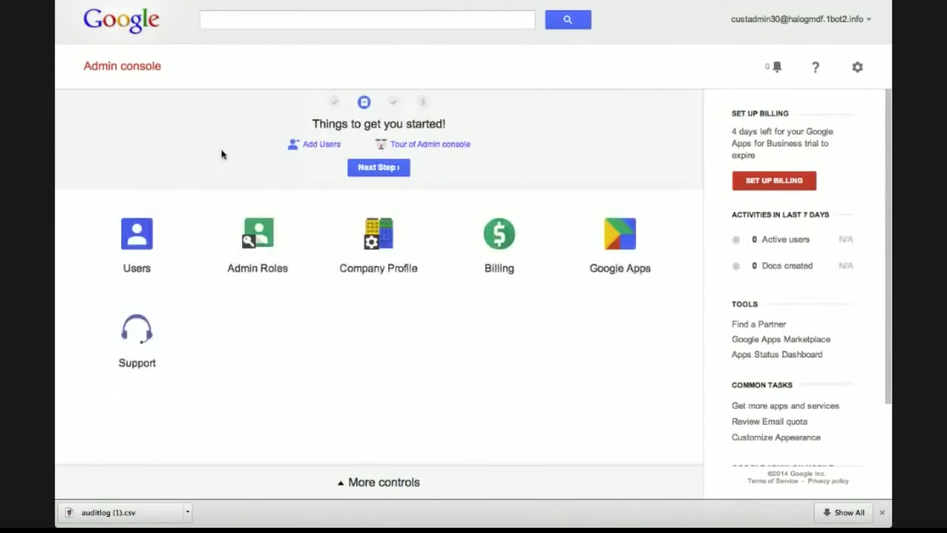
# - Open Admin Roles and review the Super Admin role's privileges
pyautogui.click(259, 229)
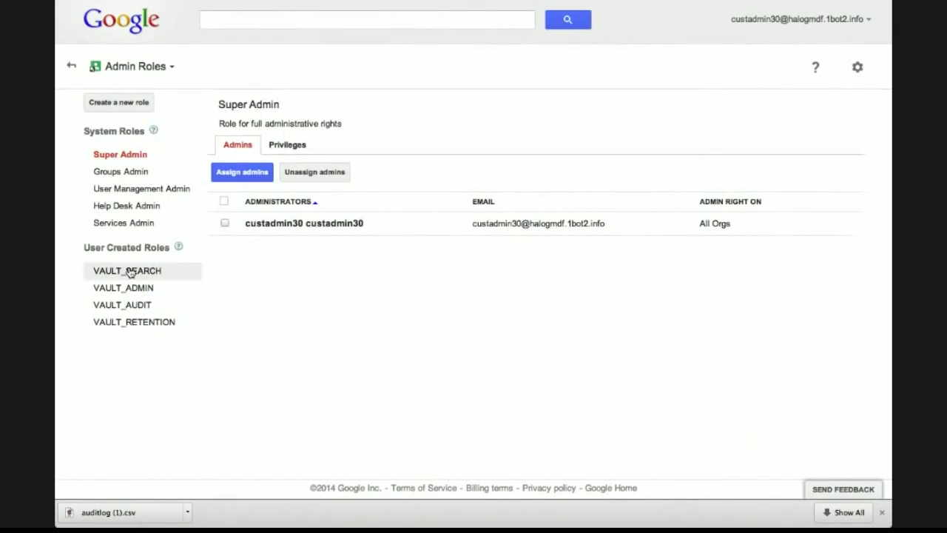
pyautogui.click(292, 145)
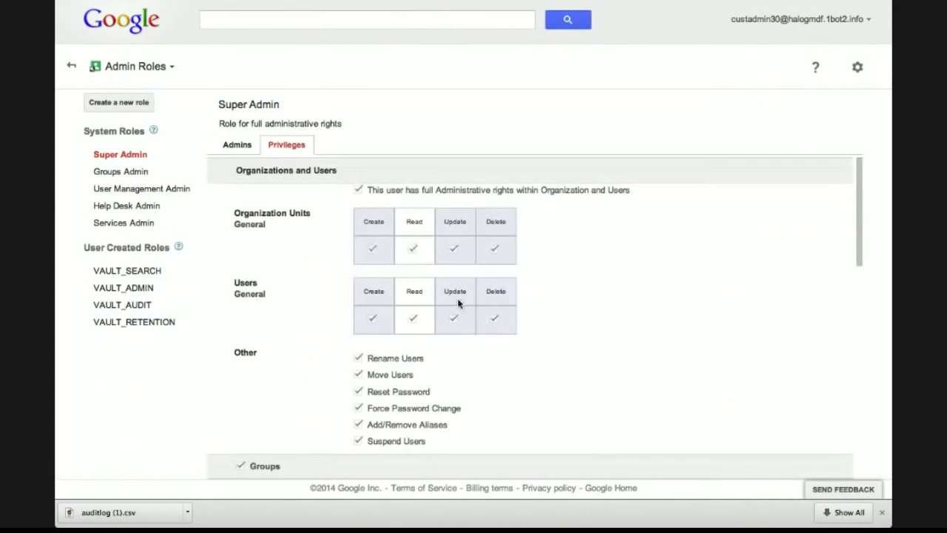
pyautogui.scroll(-5, 458, 303)
pyautogui.scroll(-8, 458, 303)
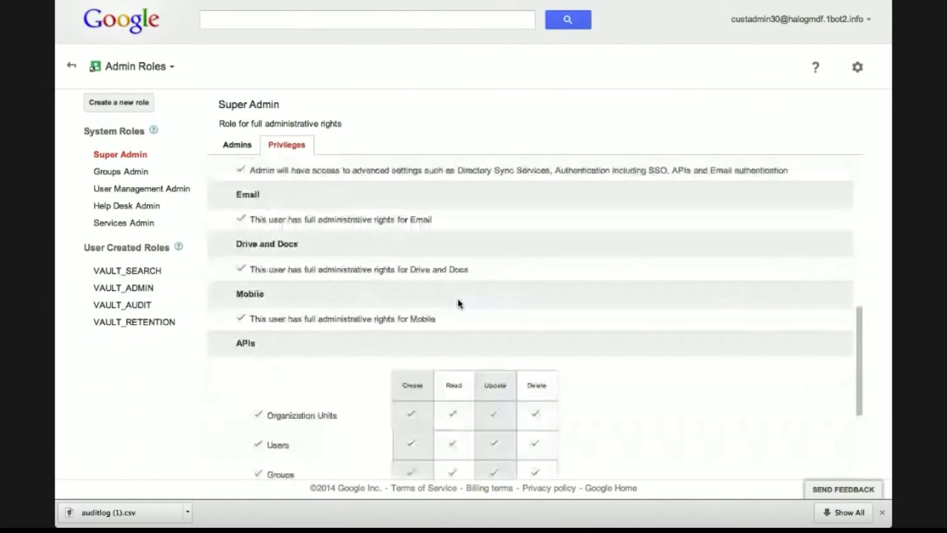
# - Review the VAULT_SEARCH and VAULT_ADMIN privileges, including Manage Matters and Manage Holds
pyautogui.click(148, 271)
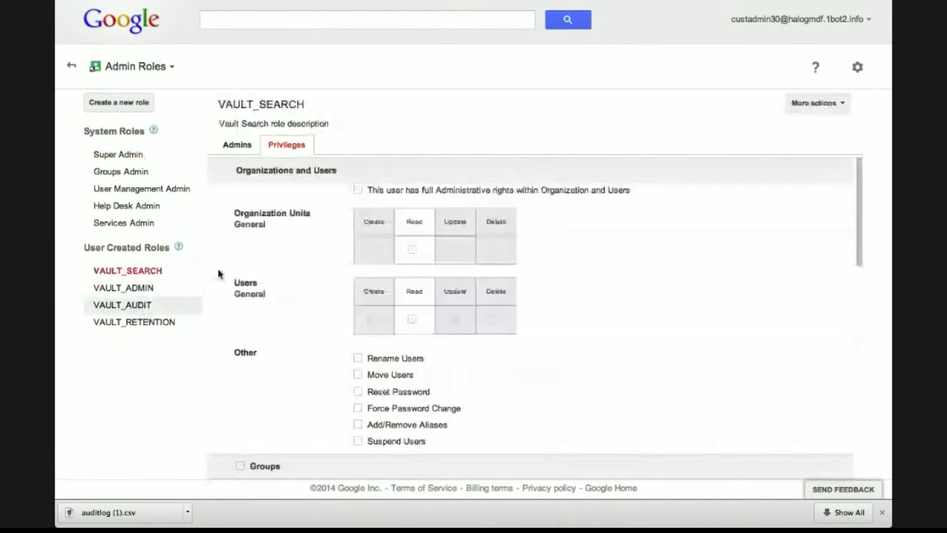
pyautogui.scroll(-4, 390, 271)
pyautogui.scroll(4, 389, 271)
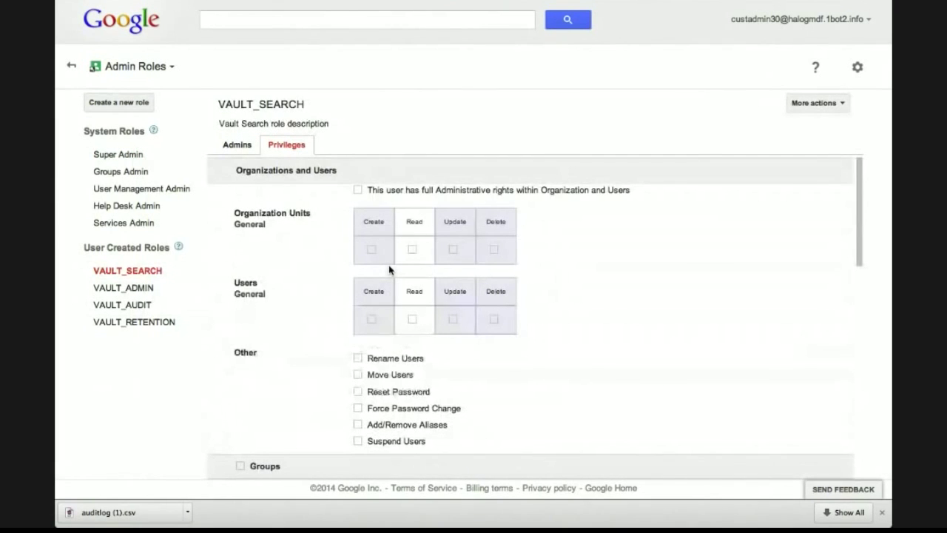
pyautogui.scroll(-10, 390, 271)
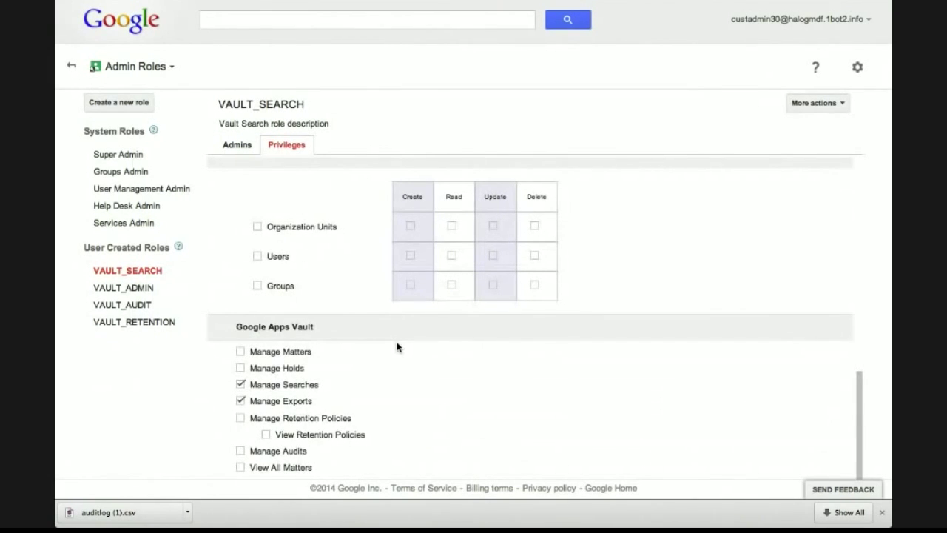
pyautogui.click(139, 290)
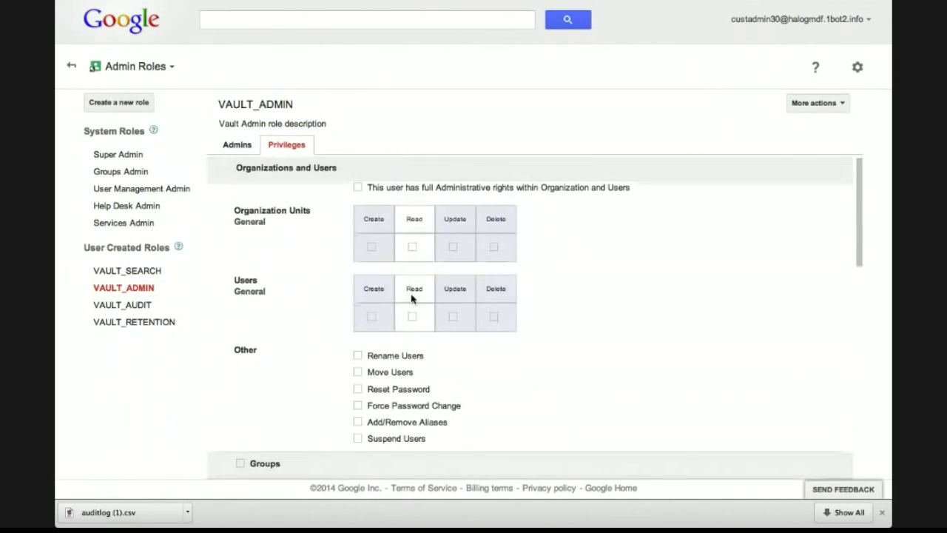
pyautogui.scroll(-10, 412, 298)
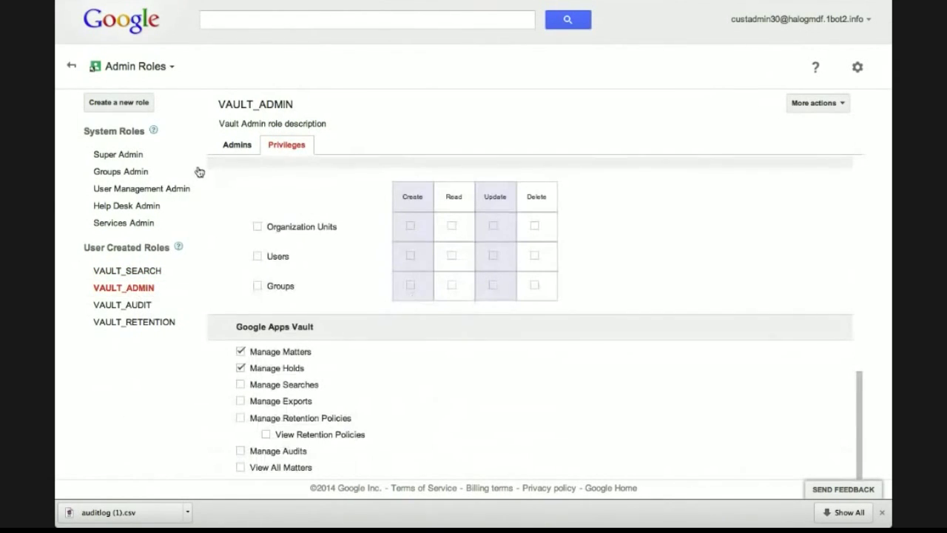
# - Open the Create a new role form and cancel it without creating any role
pyautogui.click(114, 103)
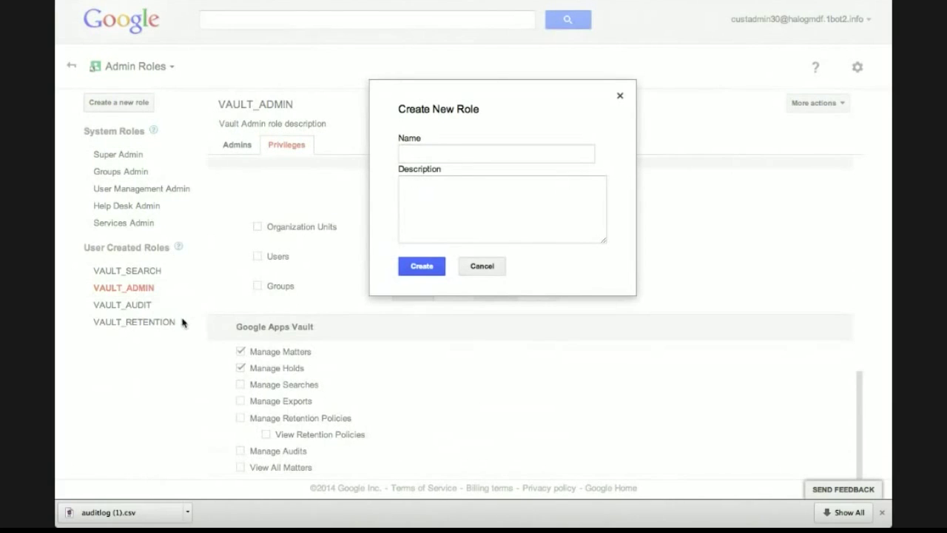
pyautogui.click(482, 265)
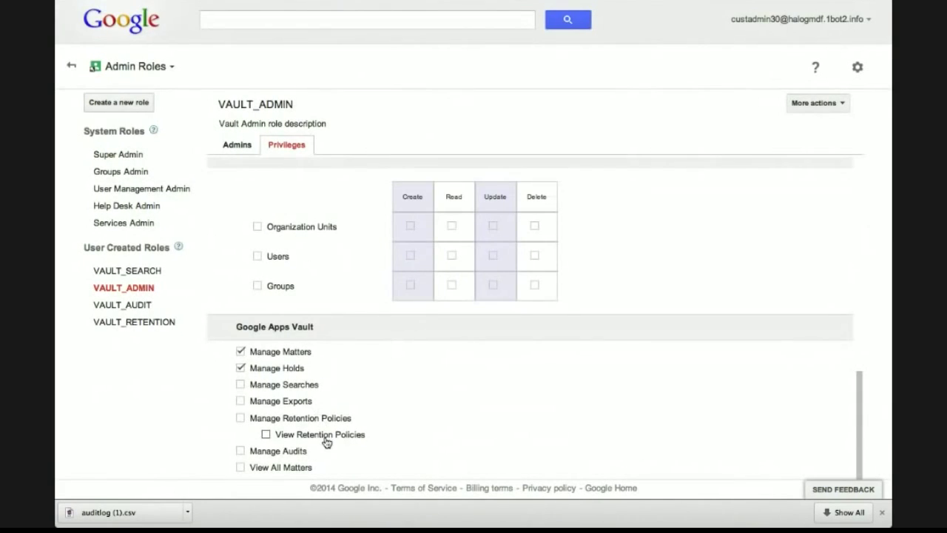
pyautogui.scroll(5, 337, 212)
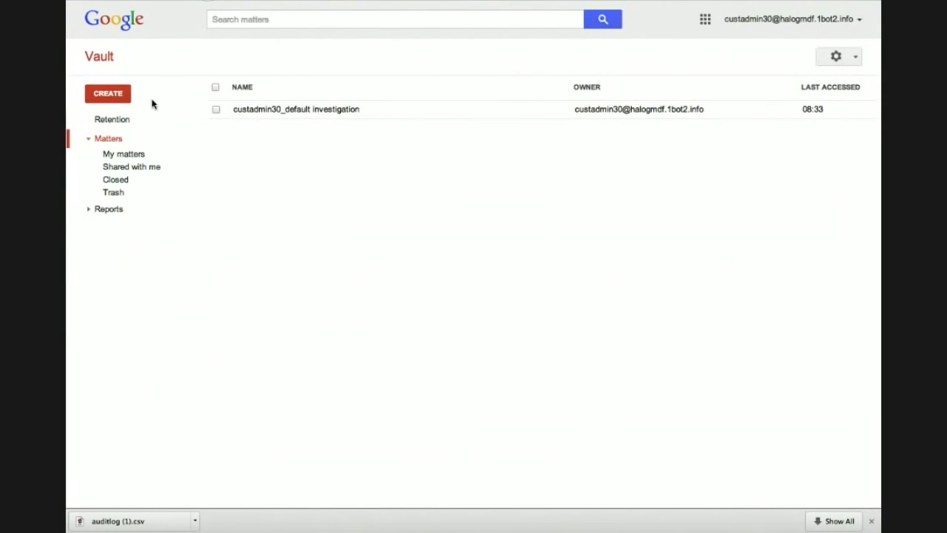
# - Open the newer_than:12m label:^deleted retention rule in Modify retention rule
pyautogui.click(114, 127)
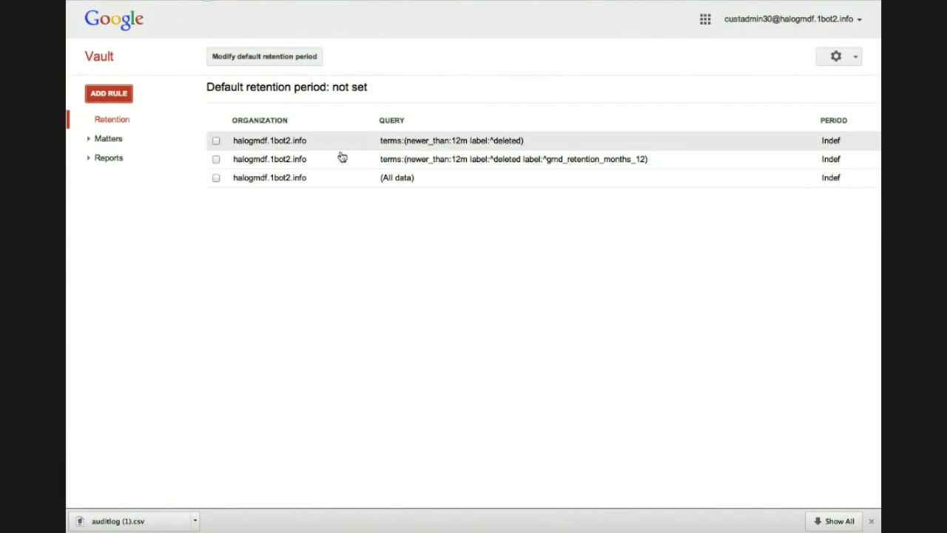
pyautogui.click(264, 142)
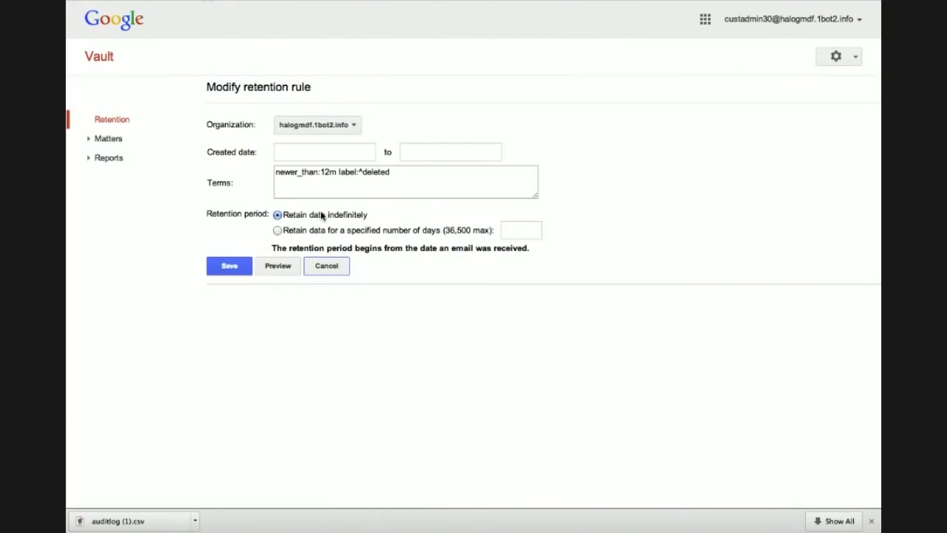
# - Try the retention duration, start date and organizational unit options, keeping indefinite retention
pyautogui.click(278, 231)
pyautogui.click(278, 214)
pyautogui.click(310, 154)
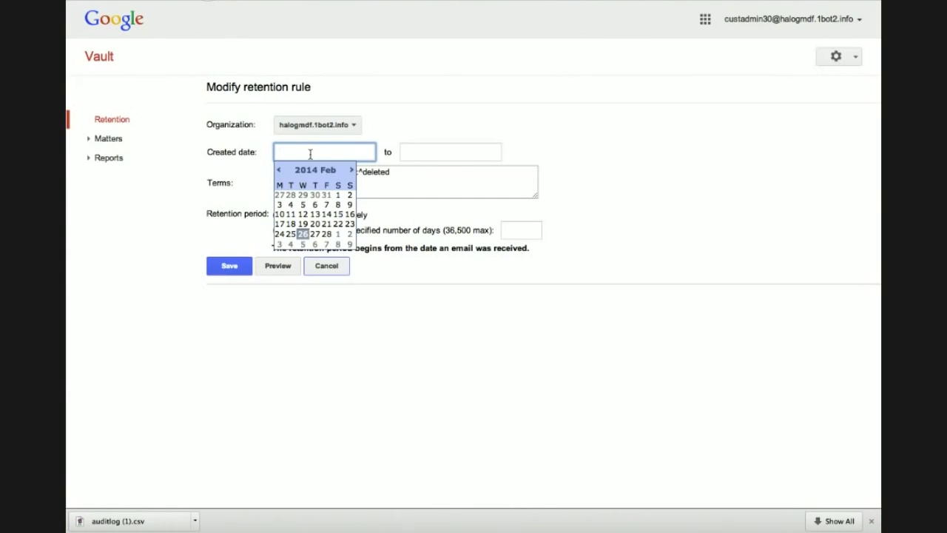
pyautogui.click(326, 127)
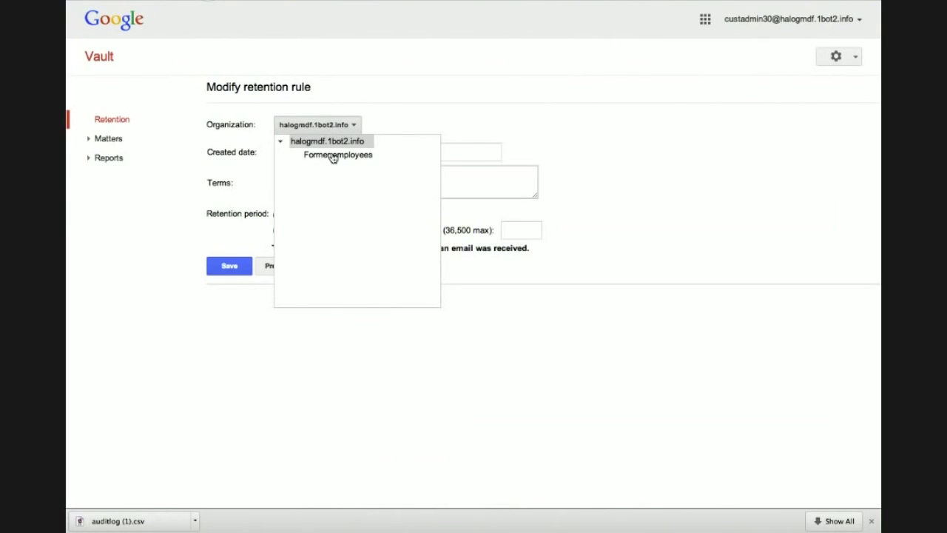
pyautogui.click(399, 105)
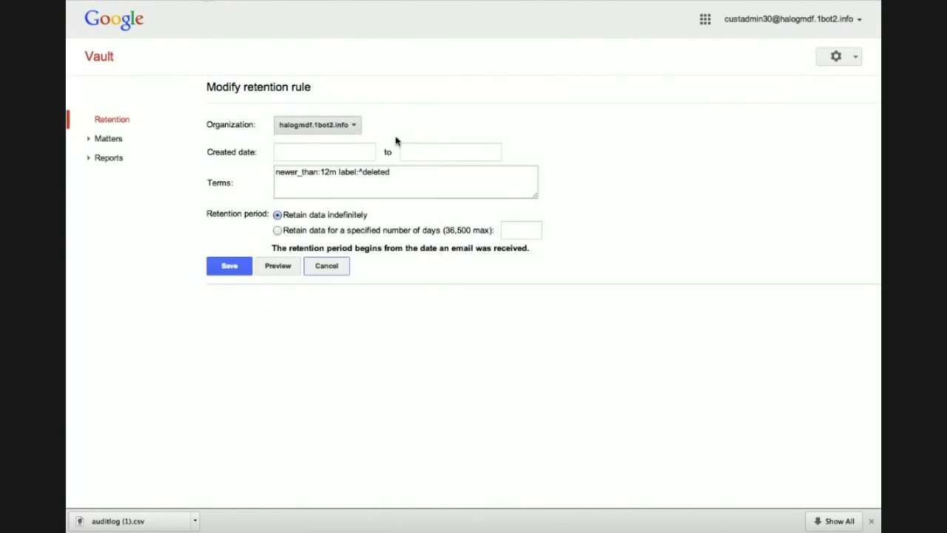
# - Cancel the first rule's edits, then open and close the third all-data rule unchanged
pyautogui.click(326, 268)
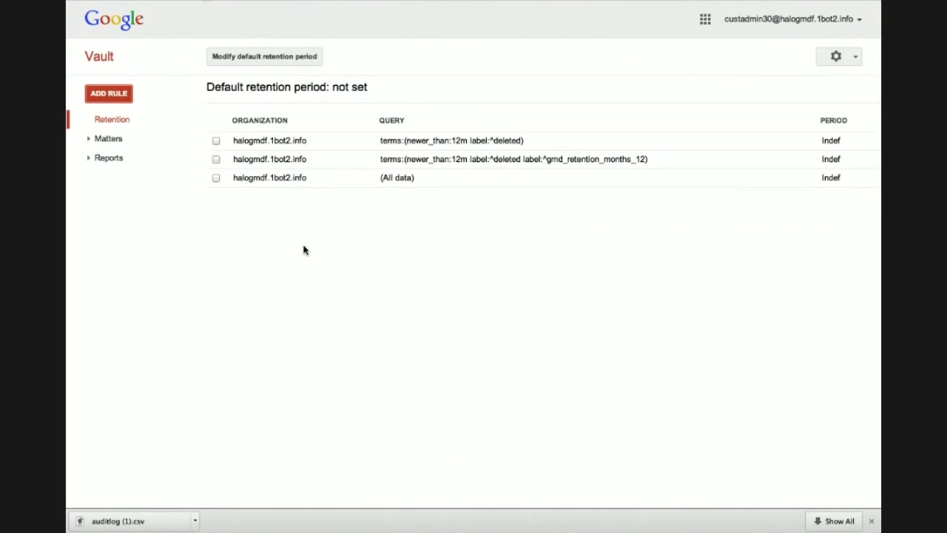
pyautogui.click(270, 182)
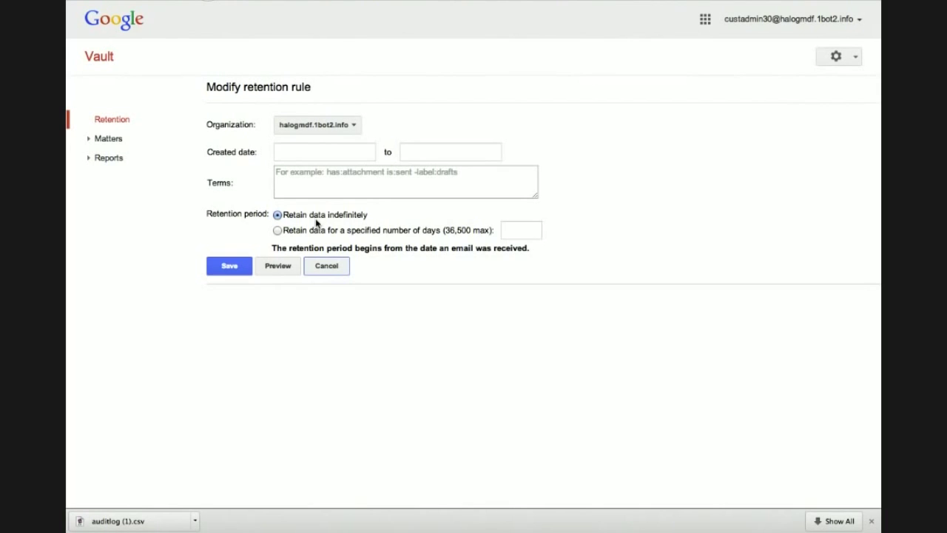
pyautogui.click(327, 266)
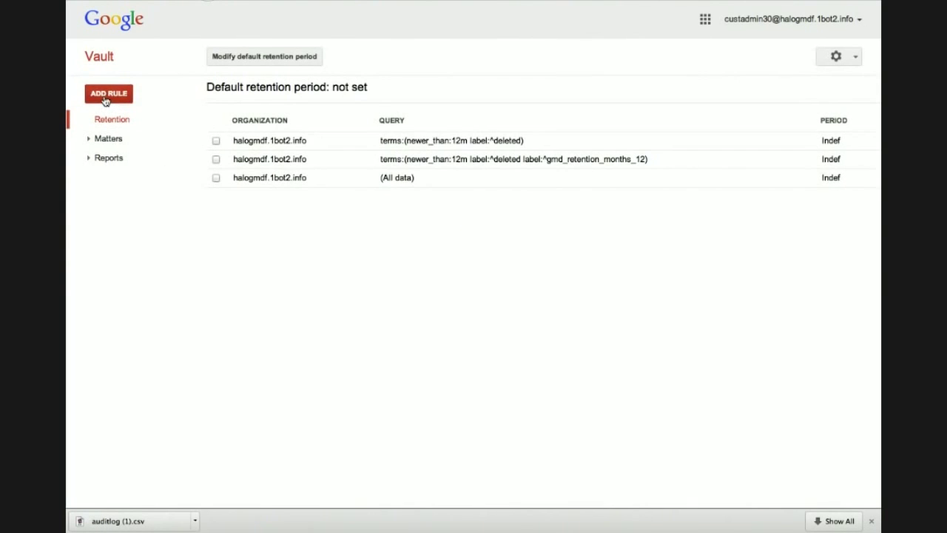
pyautogui.click(106, 96)
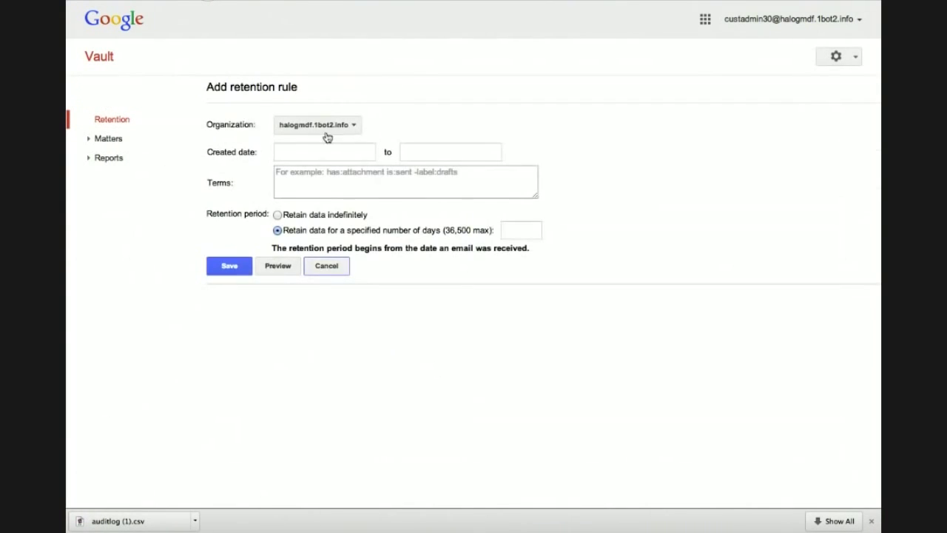
pyautogui.click(322, 131)
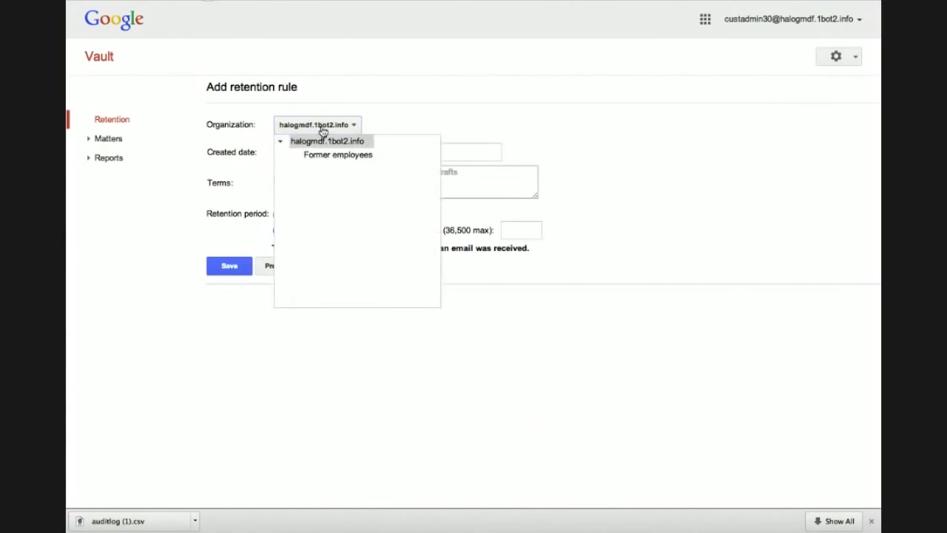
pyautogui.click(385, 126)
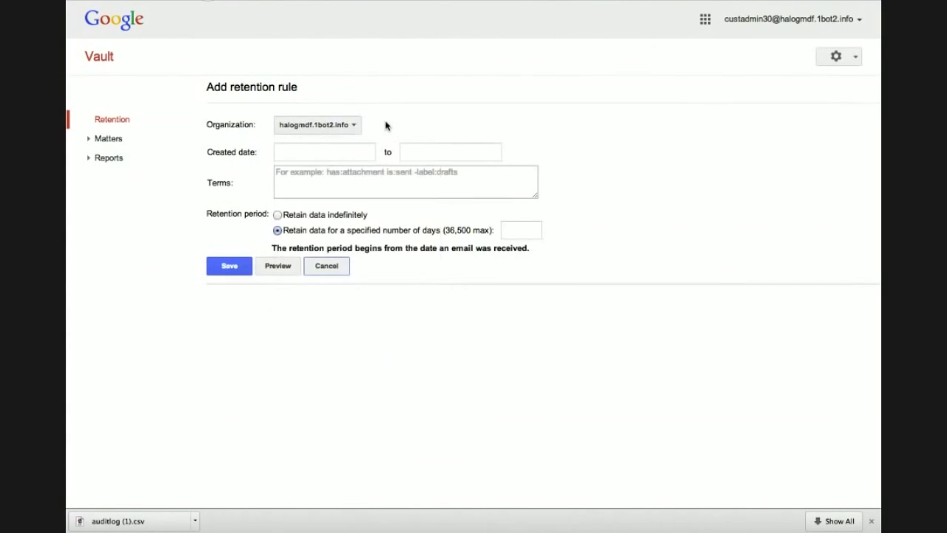
pyautogui.click(339, 148)
pyautogui.click(298, 181)
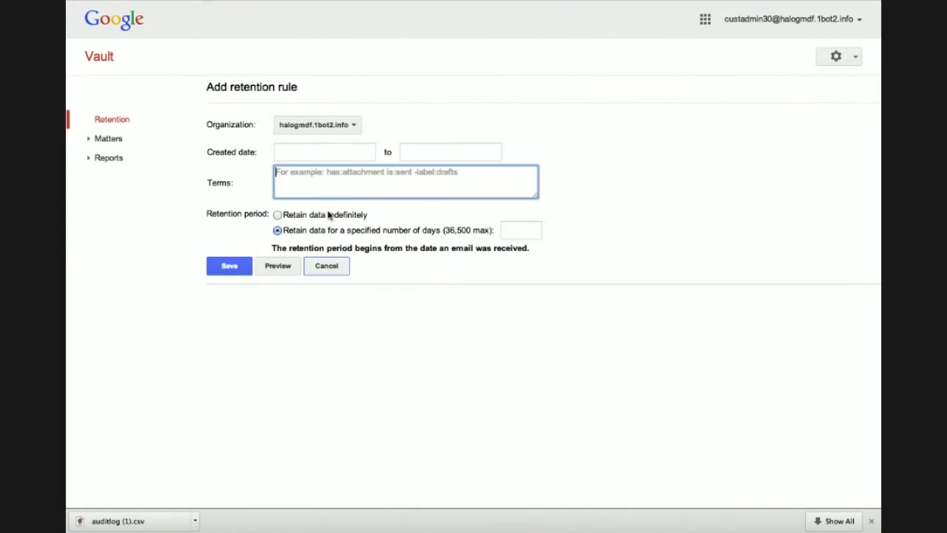
pyautogui.click(328, 267)
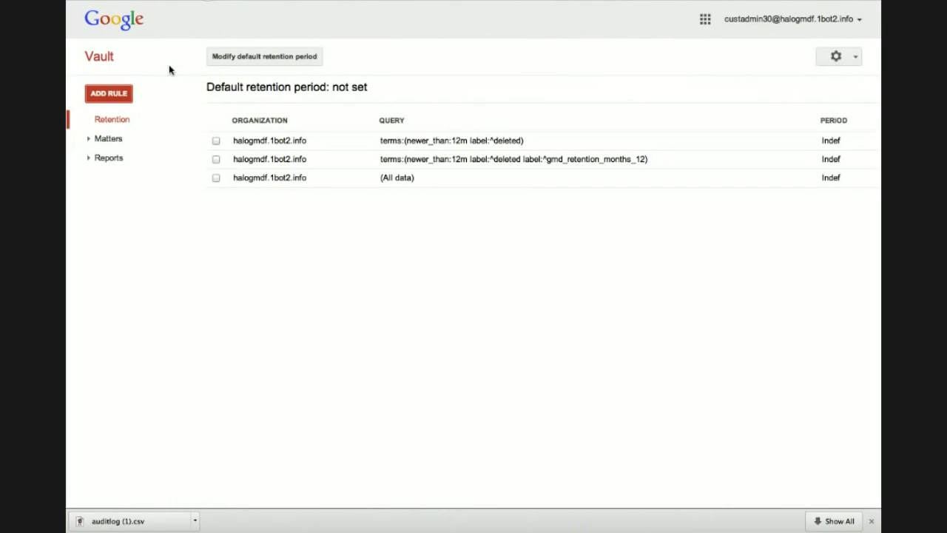
# - Cancel the default retention period settings unchanged and go to the Matters list
pyautogui.click(263, 61)
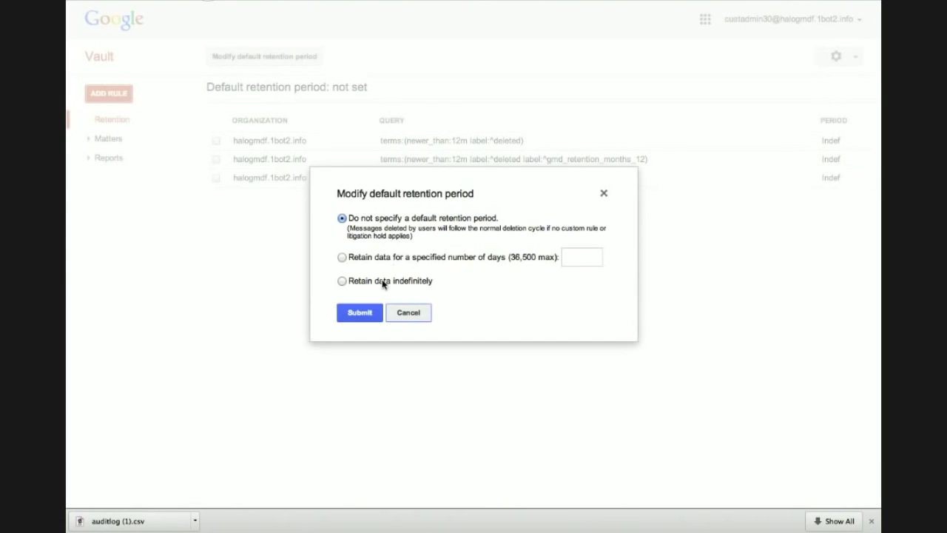
pyautogui.click(409, 312)
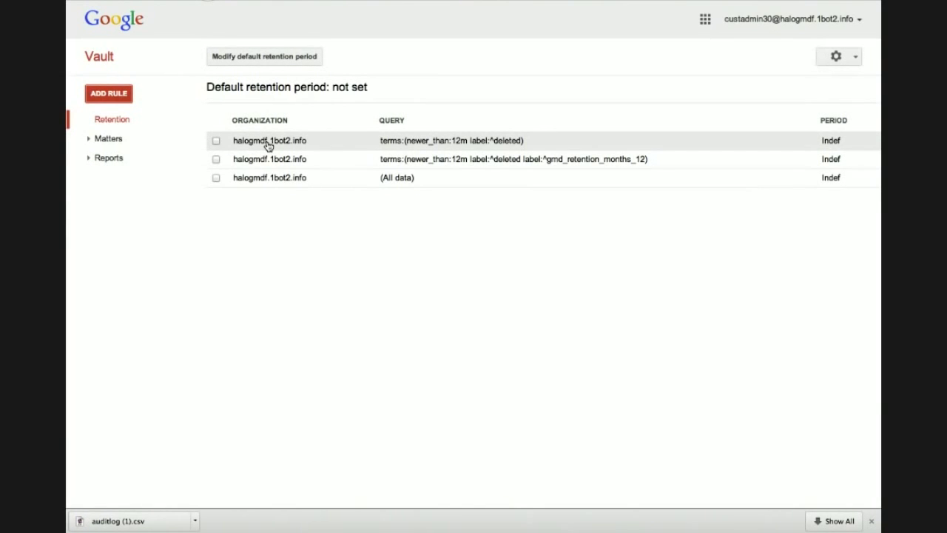
pyautogui.click(109, 140)
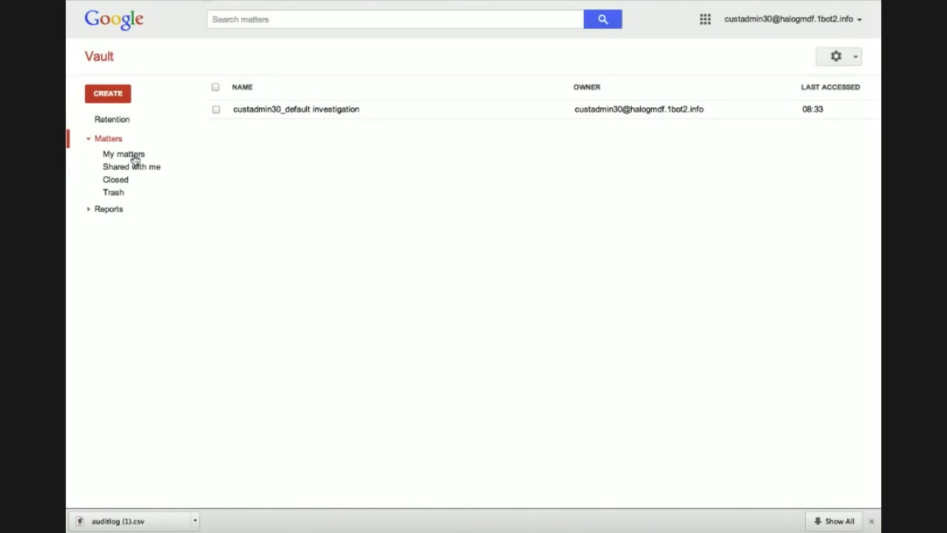
pyautogui.click(134, 159)
pyautogui.click(135, 170)
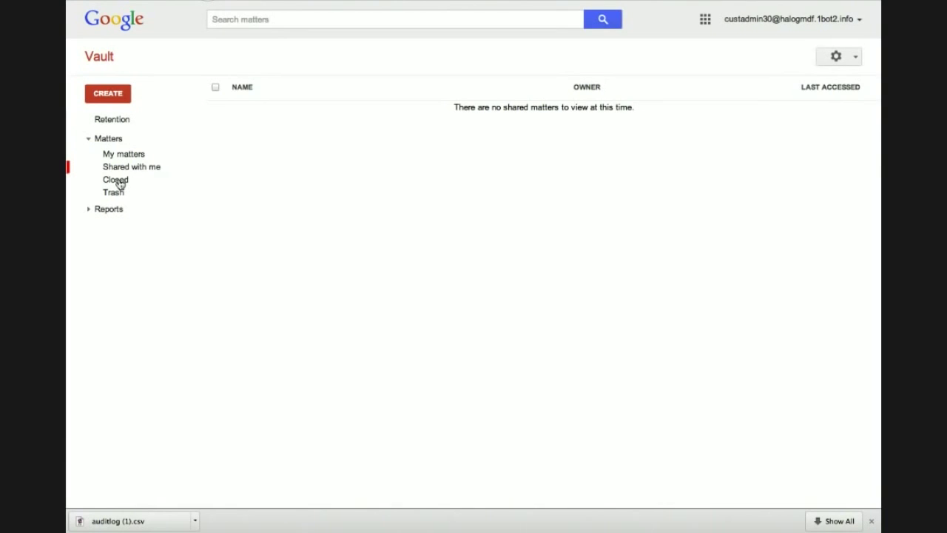
pyautogui.click(119, 184)
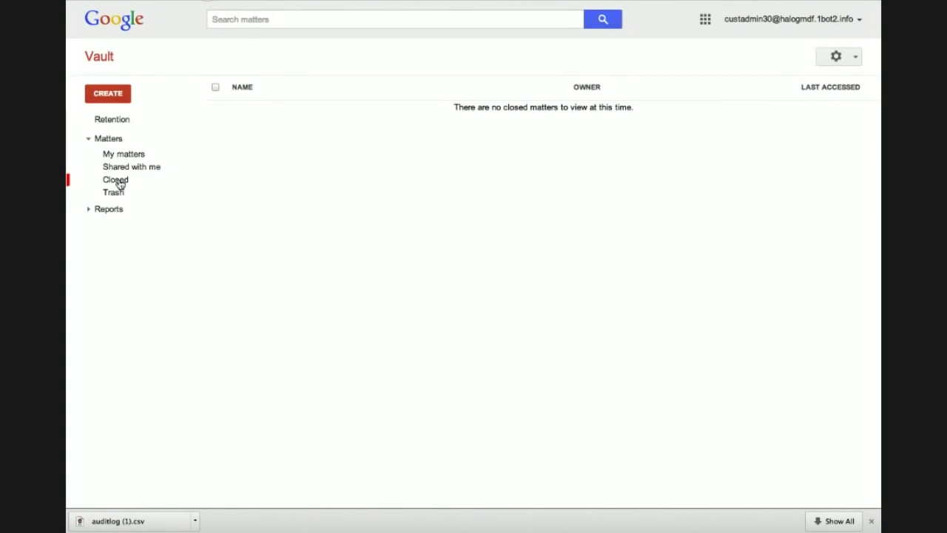
pyautogui.click(115, 198)
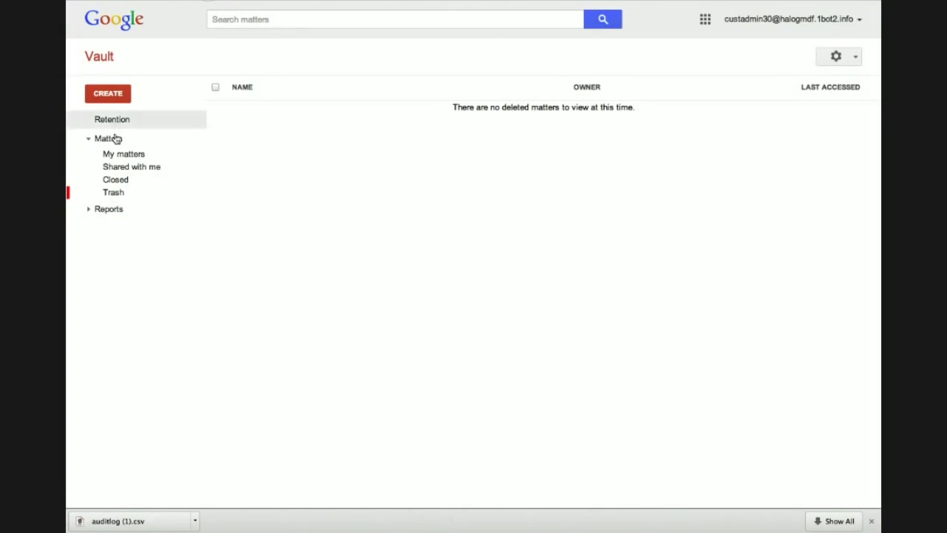
pyautogui.click(108, 94)
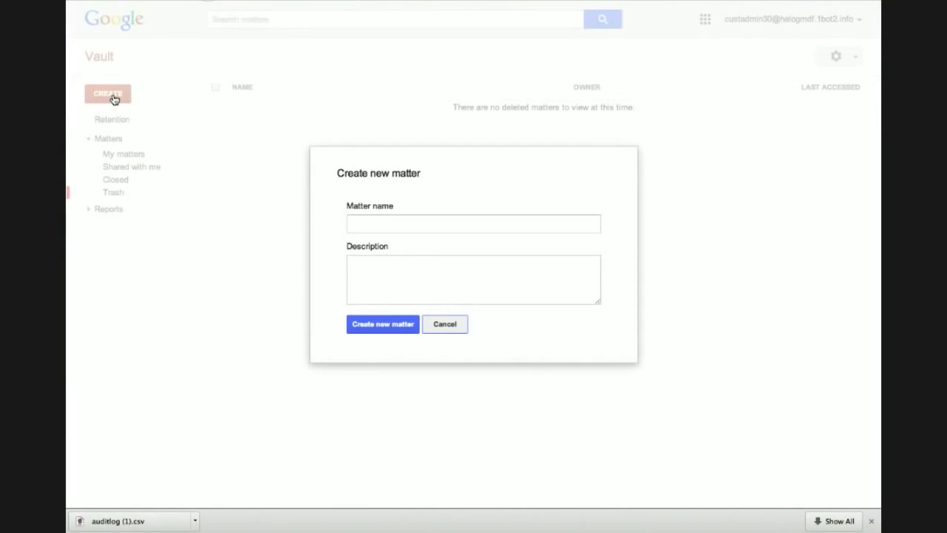
pyautogui.click(381, 224)
pyautogui.click(395, 263)
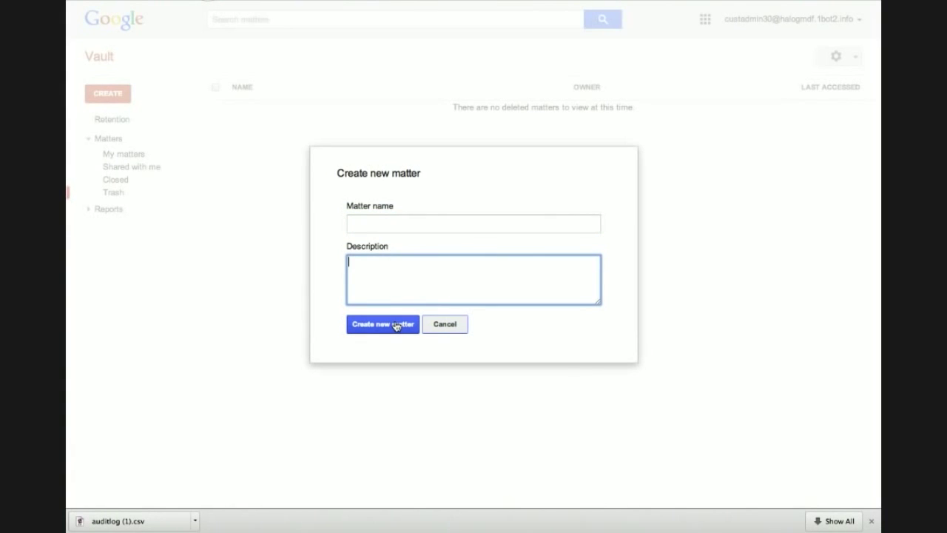
pyautogui.click(440, 327)
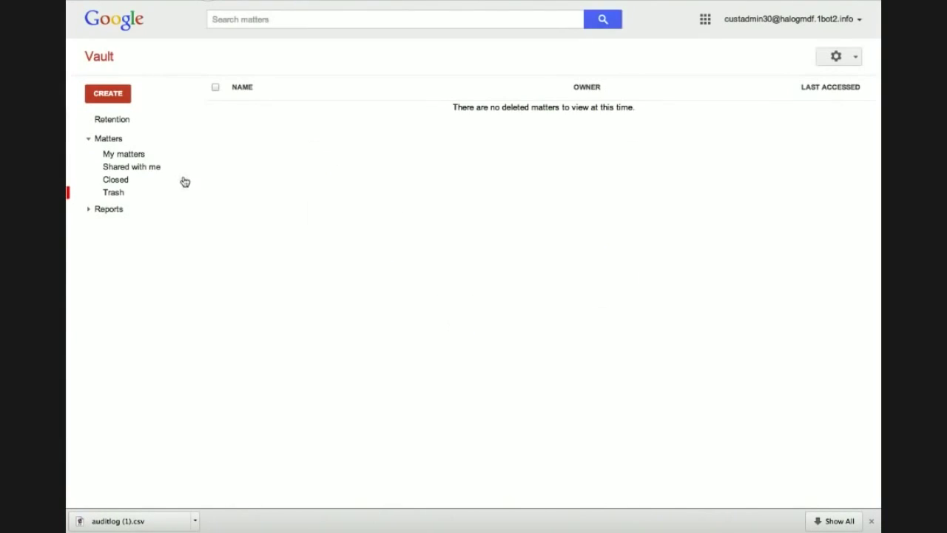
pyautogui.click(135, 155)
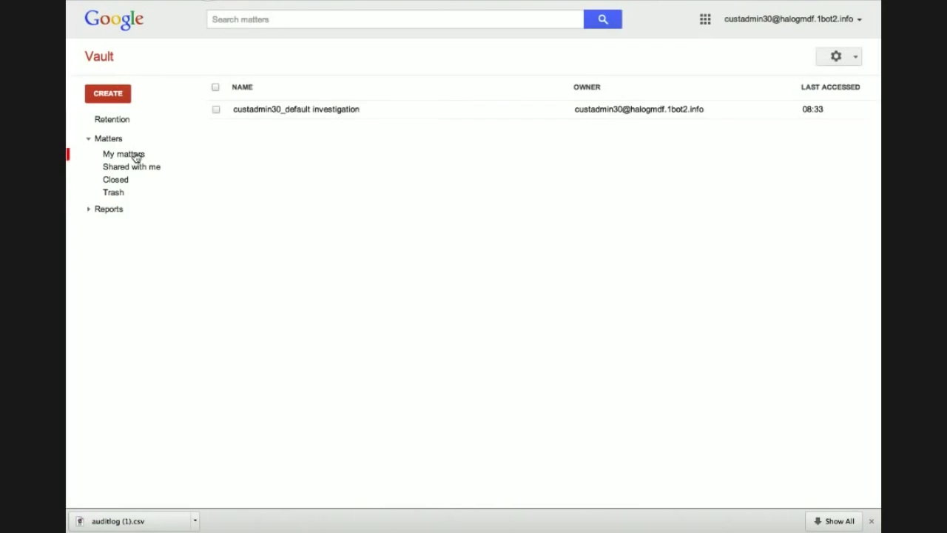
# - Open the default investigation matter and abandon a new hold, keeping the single User Hold
pyautogui.click(283, 109)
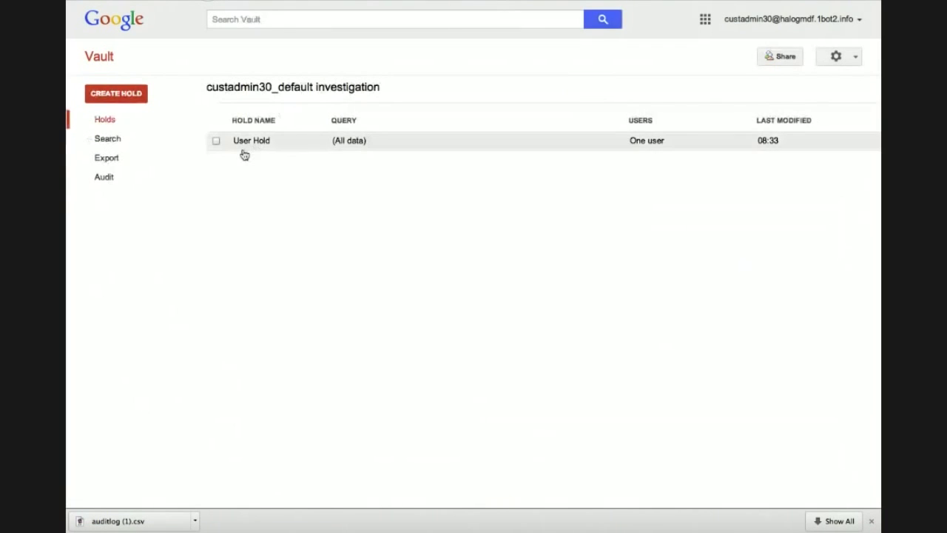
pyautogui.click(125, 98)
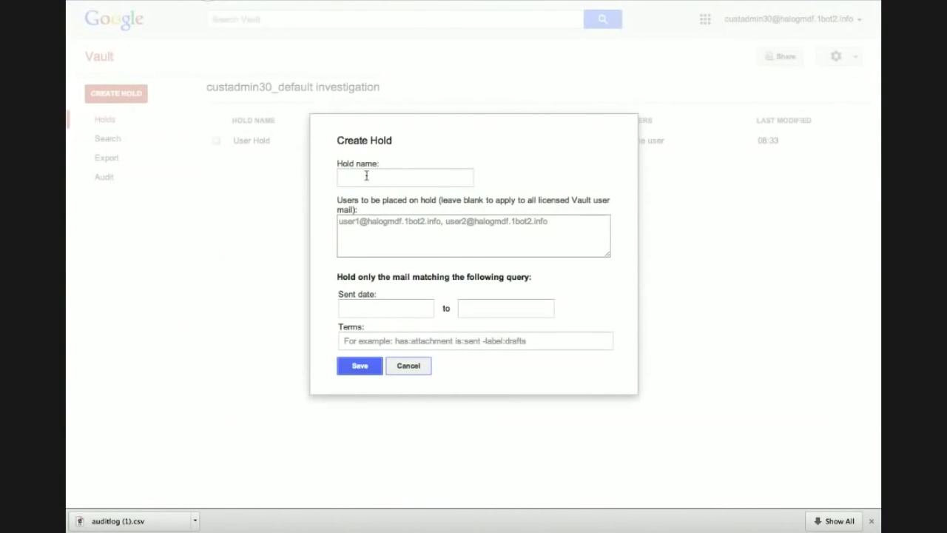
pyautogui.click(366, 176)
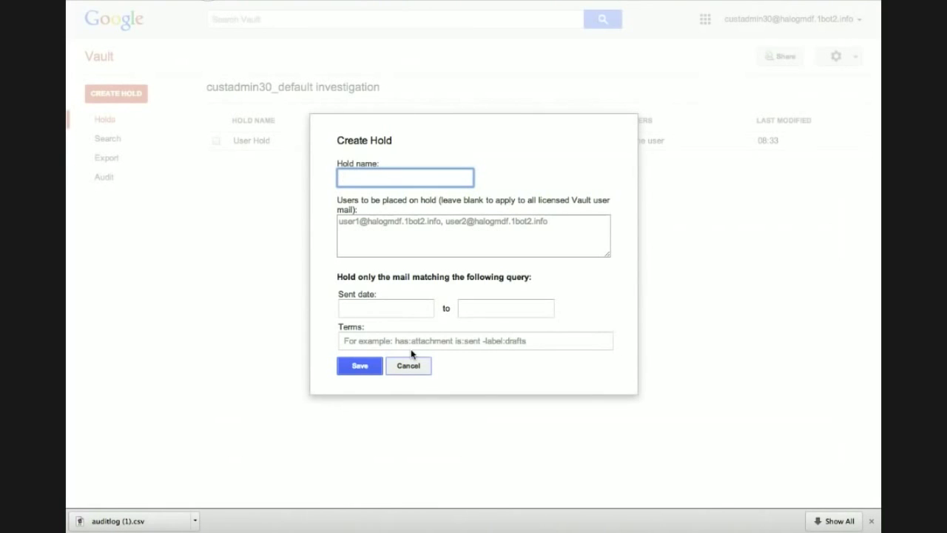
pyautogui.click(415, 369)
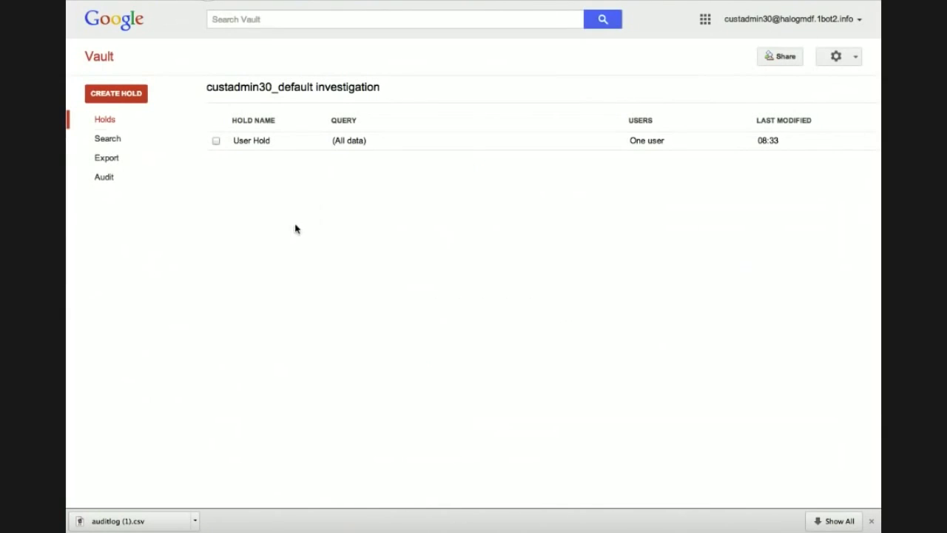
# - Search the deleted user's account for 11 conversations and open the matter's Sharing Settings
pyautogui.click(113, 142)
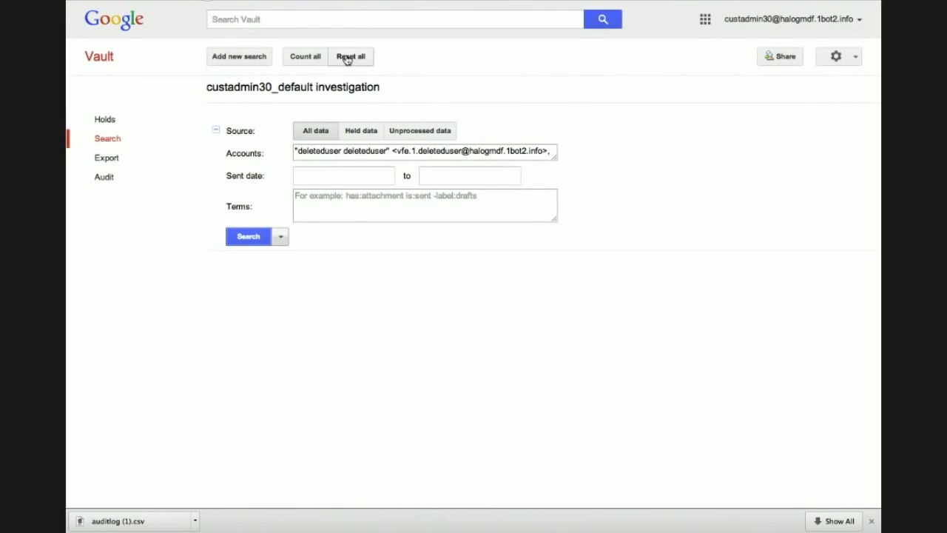
pyautogui.click(250, 236)
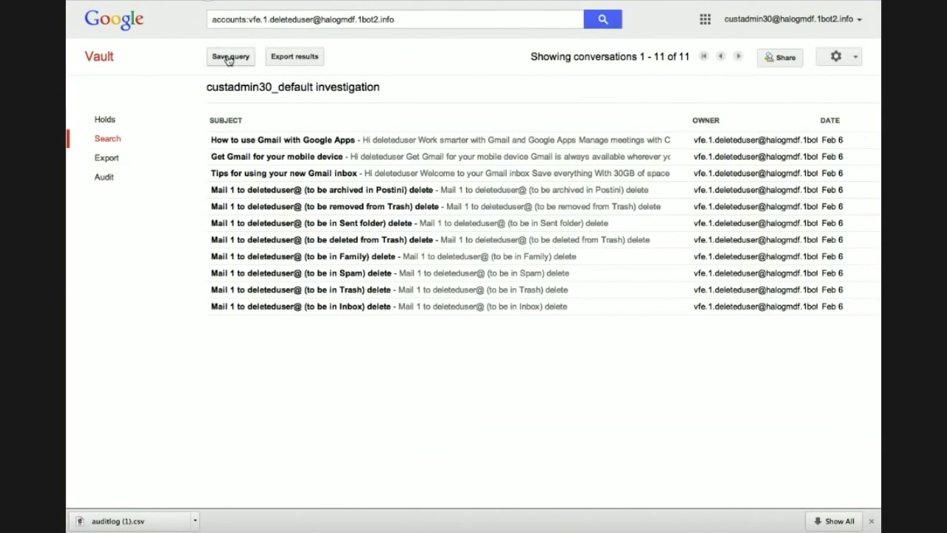
pyautogui.click(786, 63)
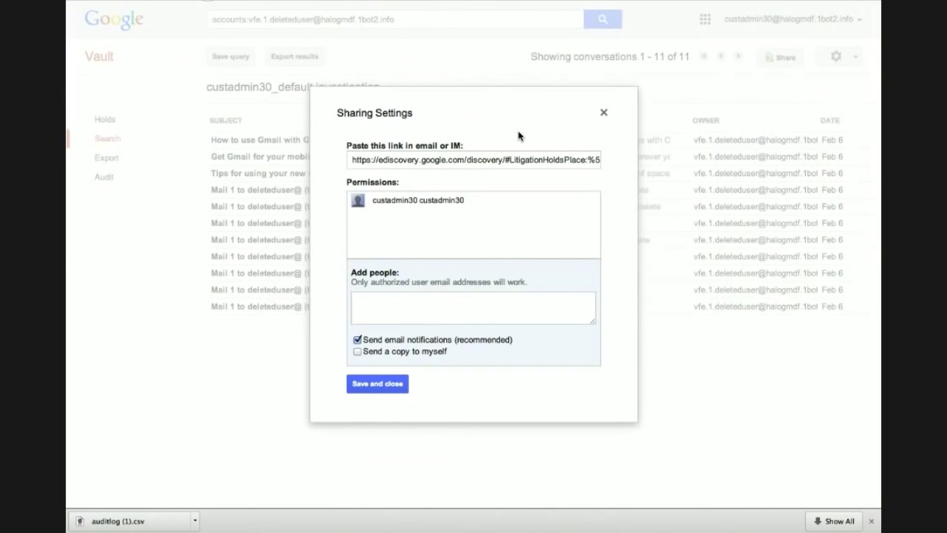
# - Type 'd' in Add people, dismiss the suggestion, and close Sharing Settings without sharing
pyautogui.click(414, 299)
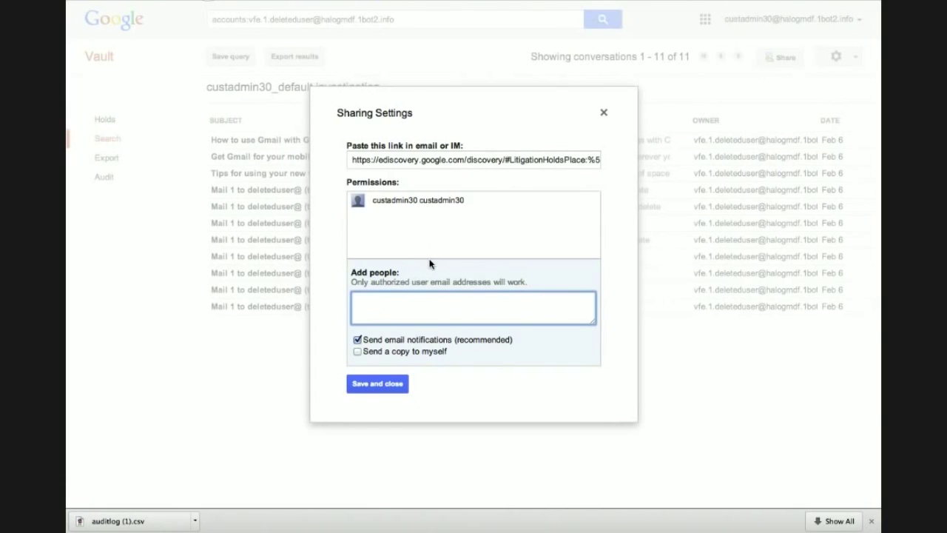
pyautogui.write('d')
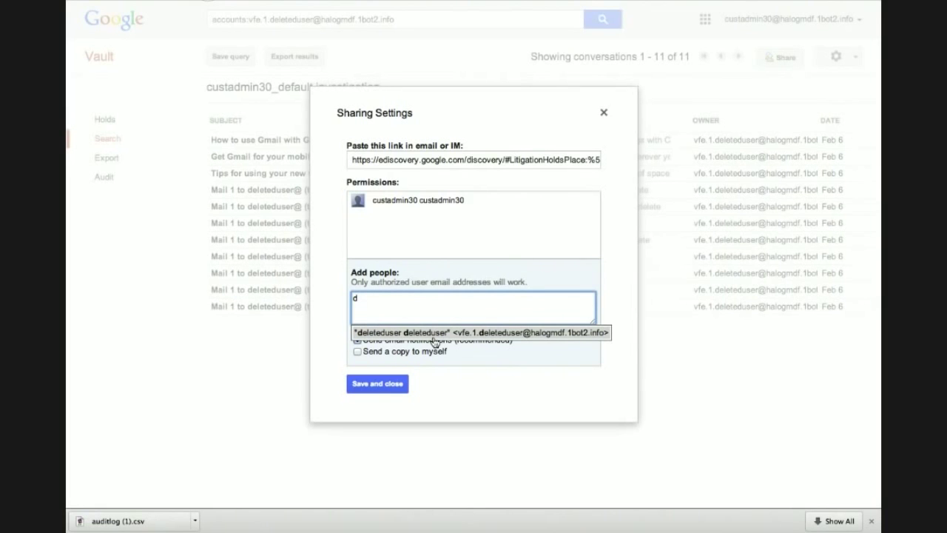
pyautogui.click(497, 368)
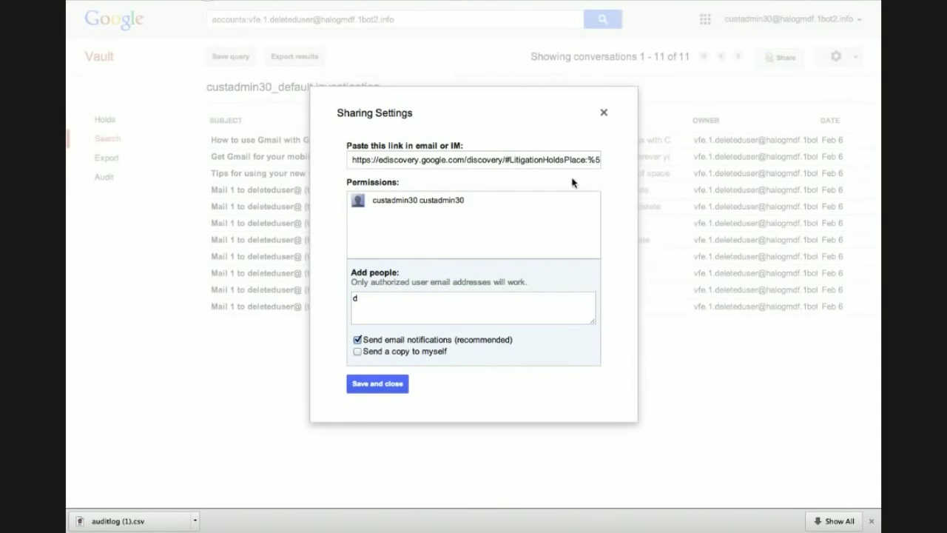
pyautogui.click(603, 115)
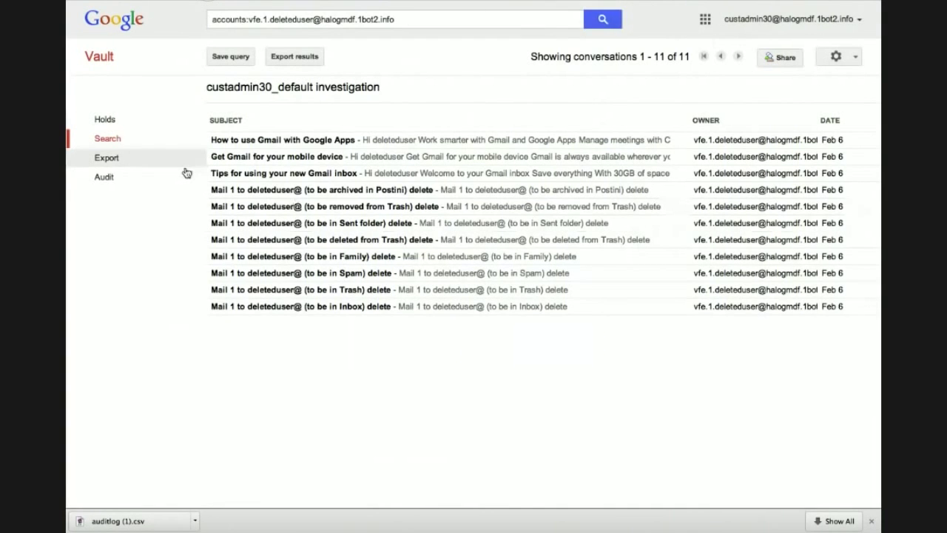
# - Show the four completed files of the Transition Demo export: metadata, results-count, mbox, checksum
pyautogui.click(109, 158)
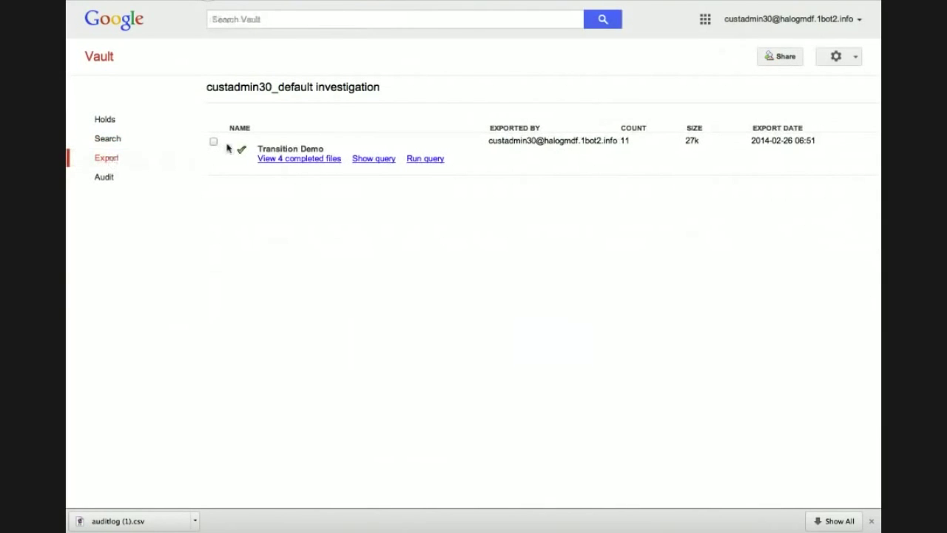
pyautogui.click(284, 159)
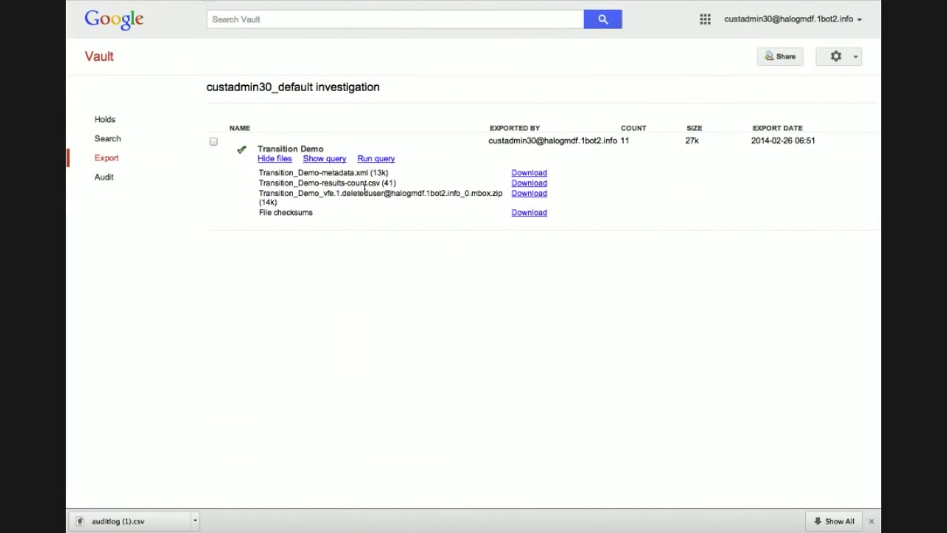
# - Review the matter's audit log in Sheets through the Details column, then return to Vault's matters list
pyautogui.click(102, 182)
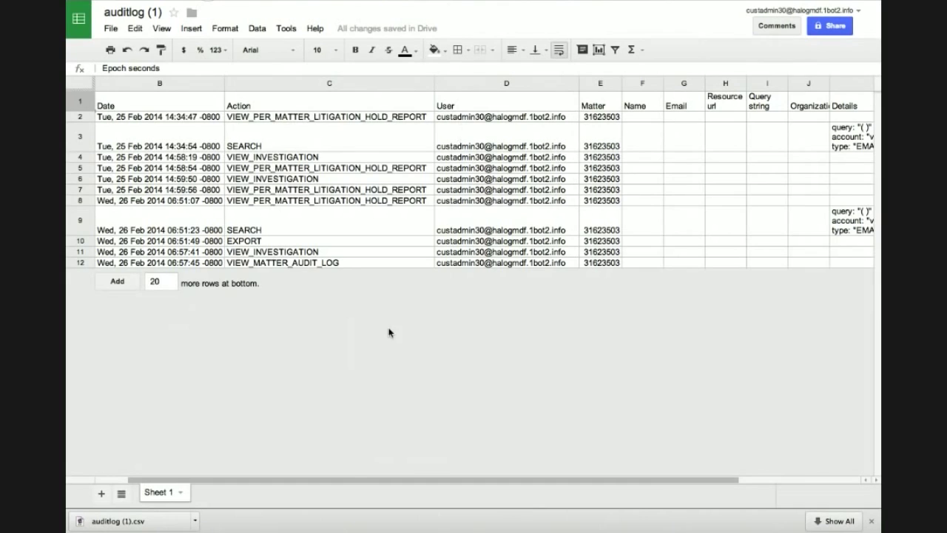
pyautogui.moveTo(351, 480); pyautogui.dragTo(502, 484)
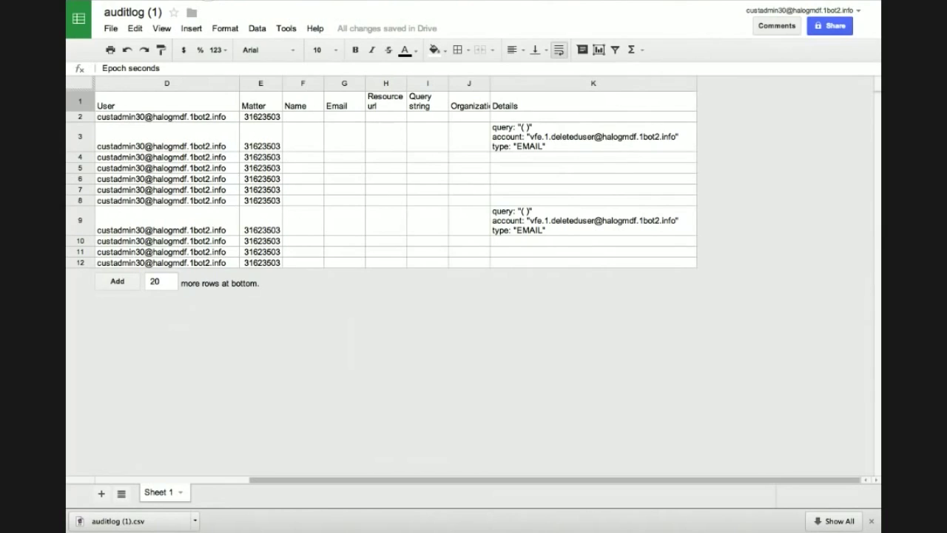
pyautogui.hotkey('ctrl', 'Tab')
pyautogui.click(94, 59)
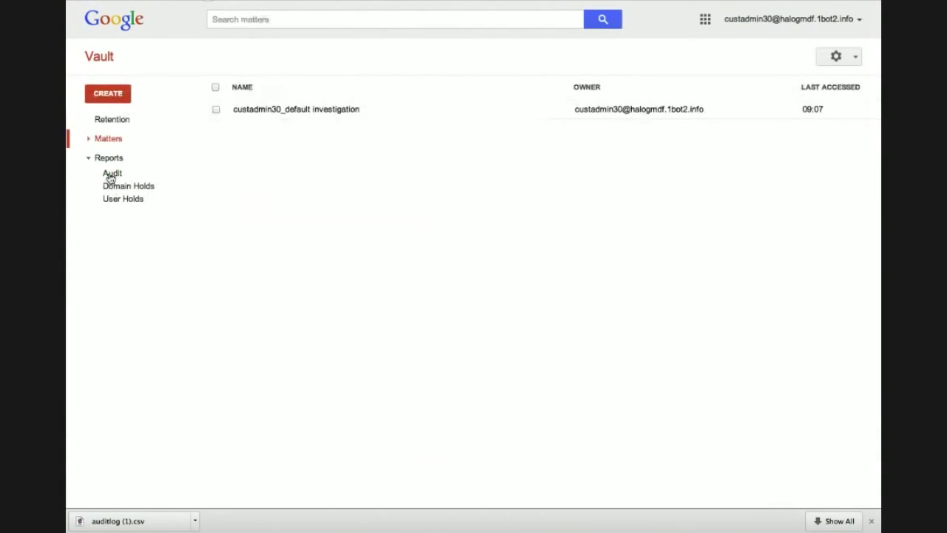
pyautogui.click(120, 191)
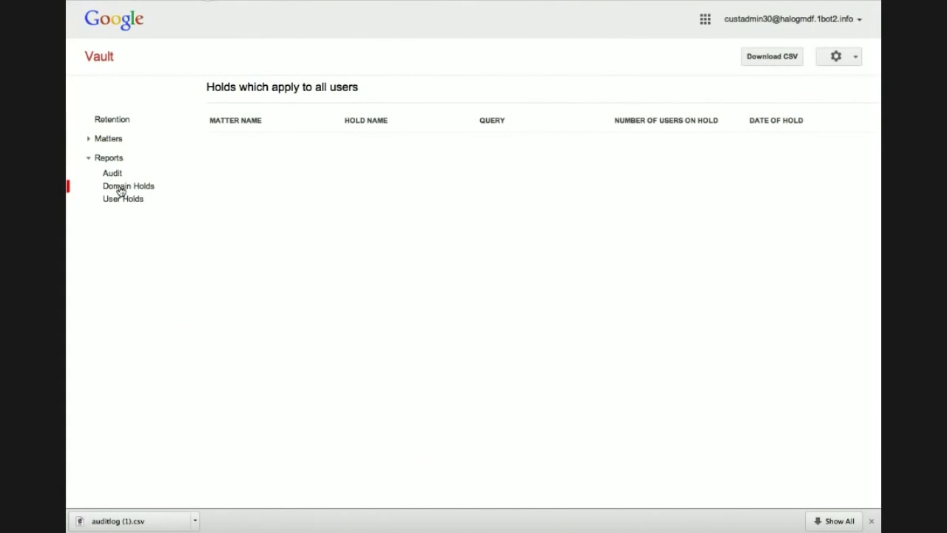
pyautogui.click(120, 200)
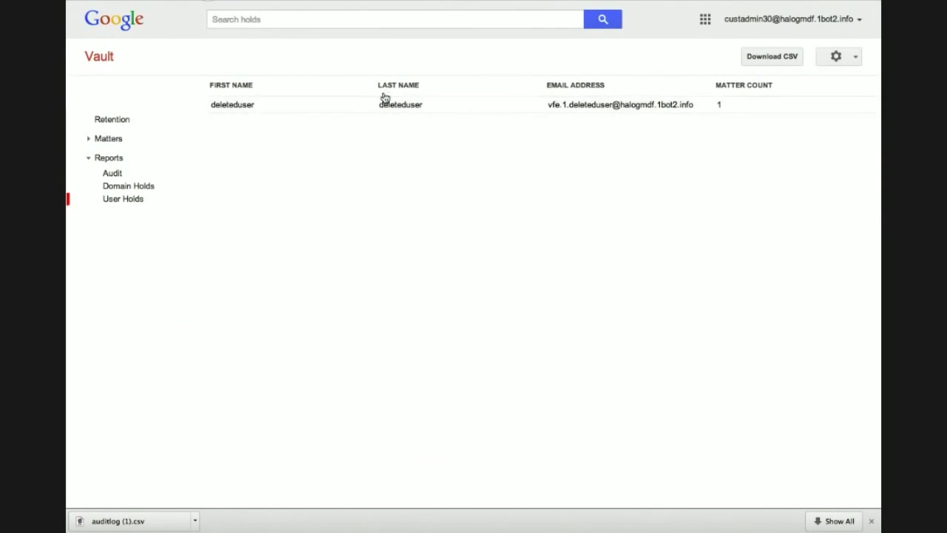
pyautogui.click(251, 105)
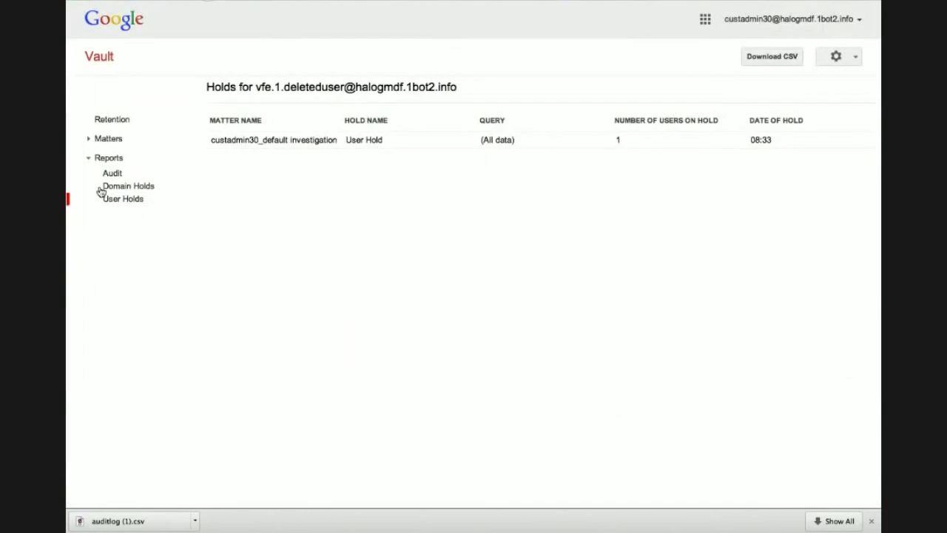
pyautogui.click(119, 186)
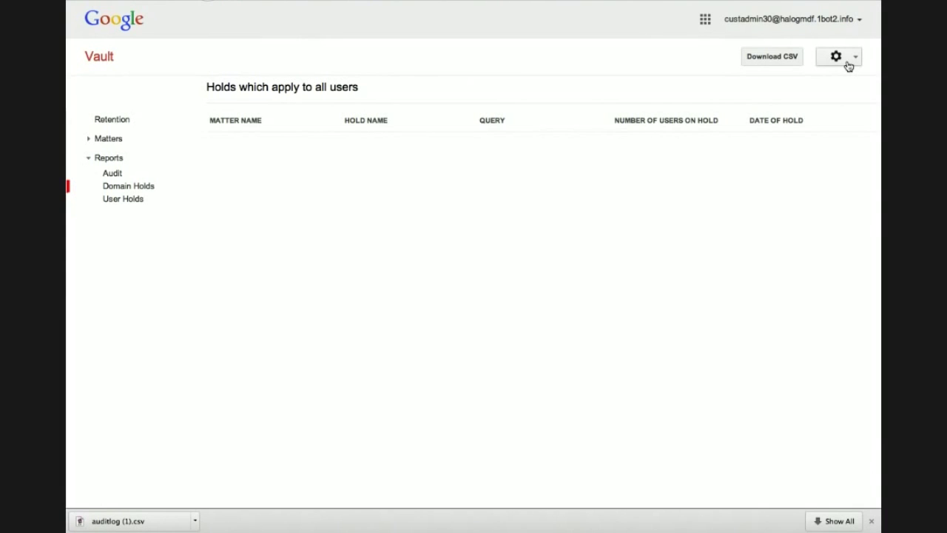
pyautogui.click(101, 26)
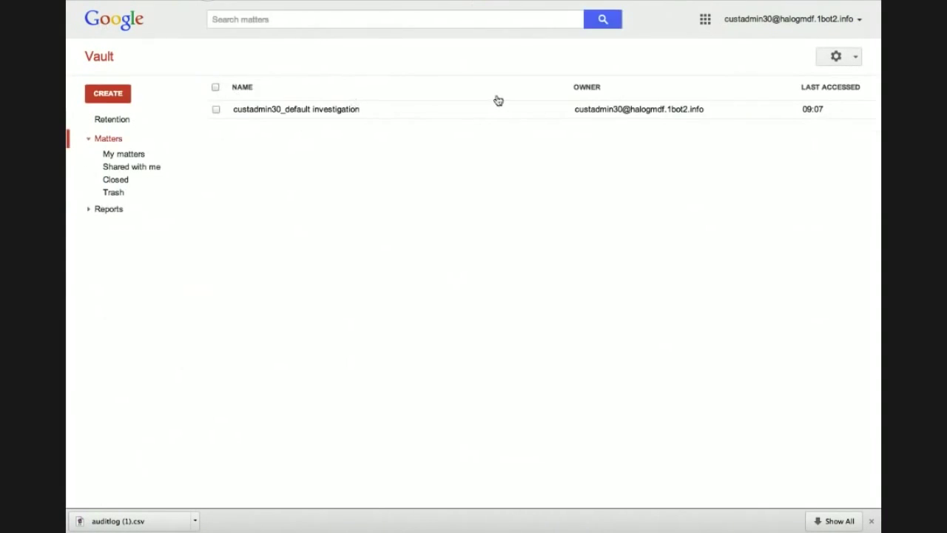
# - Open Vault Help from the settings gear dropdown
pyautogui.click(850, 62)
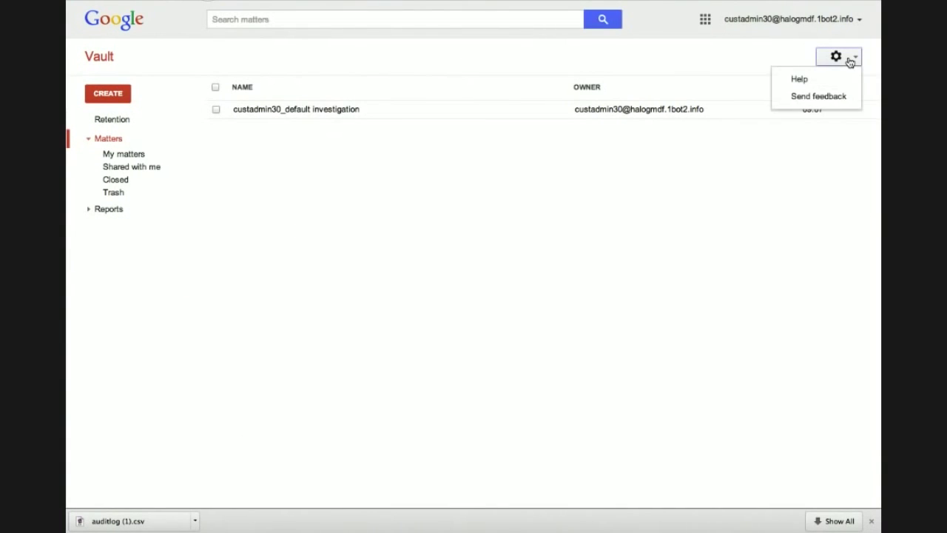
pyautogui.click(799, 83)
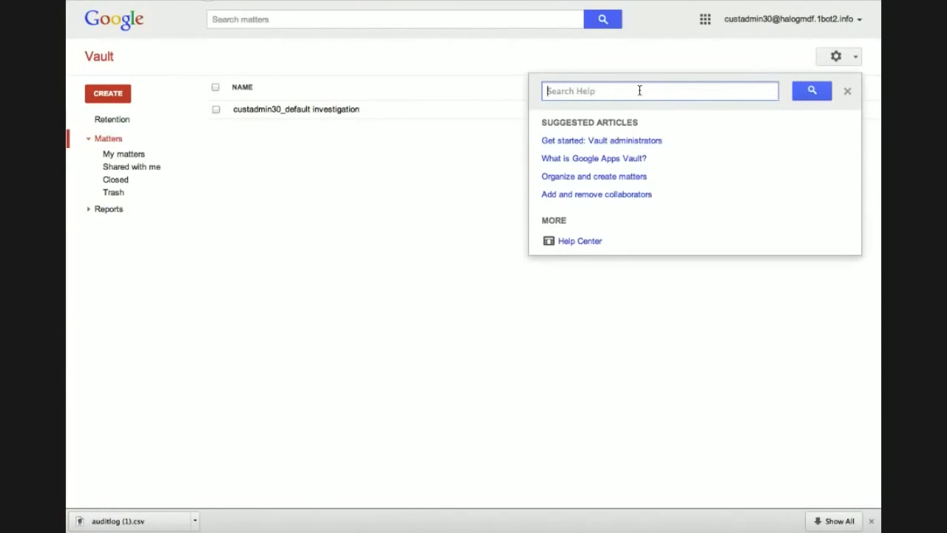
# - Read the enlarged 'Get started: Vault administrators' guide, expanding step 4 'Sign in to Vault', then close Help
pyautogui.click(608, 141)
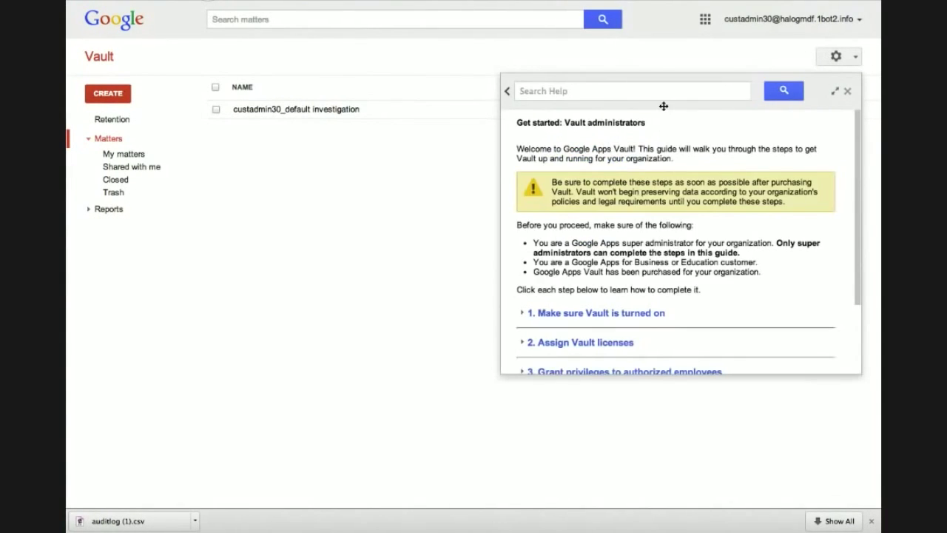
pyautogui.click(833, 90)
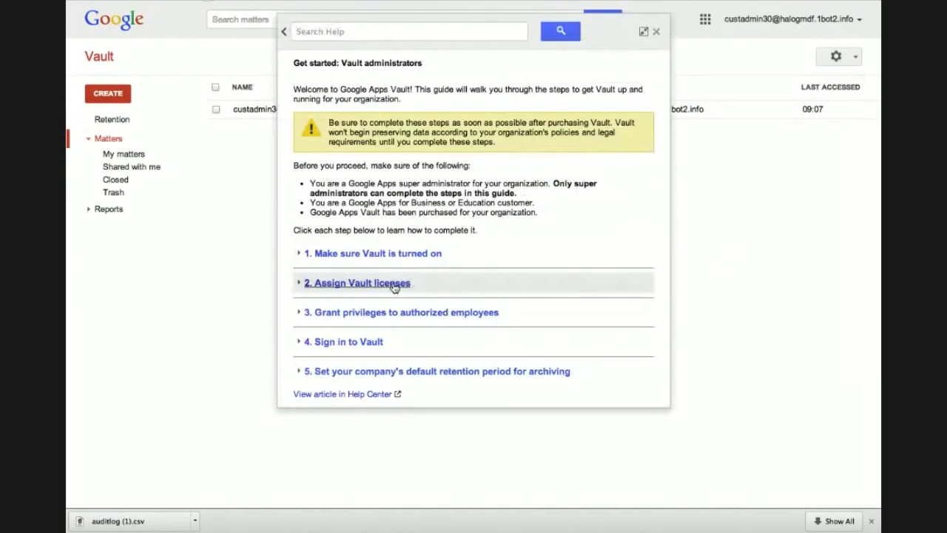
pyautogui.click(376, 342)
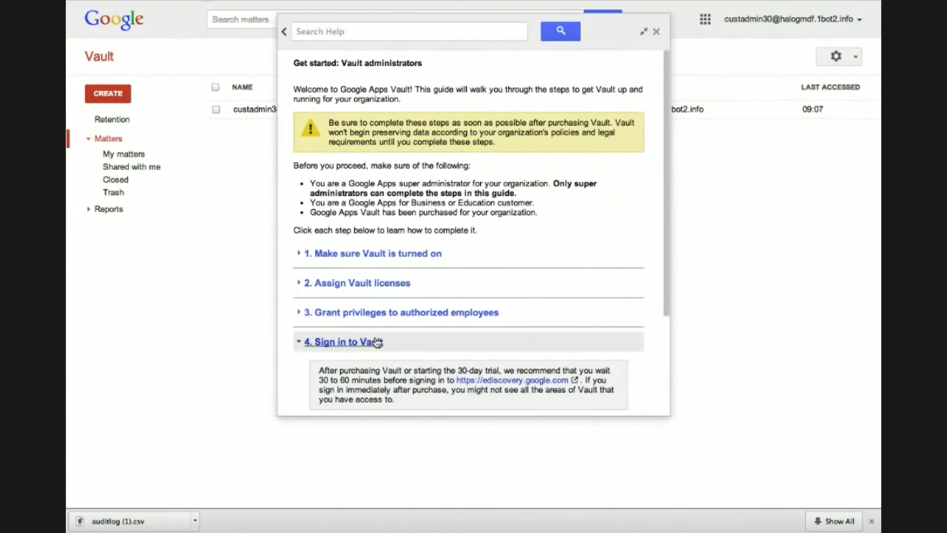
pyautogui.click(656, 34)
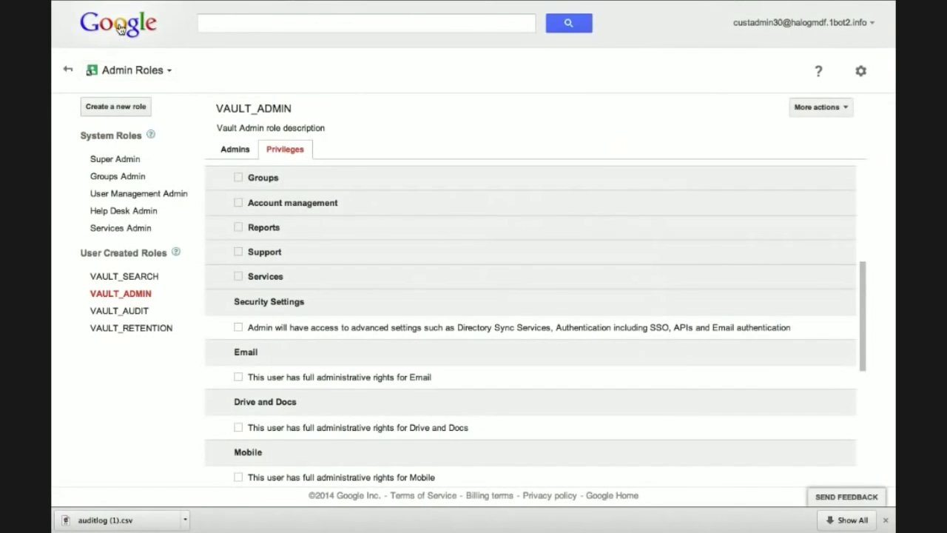
# - Go to the Admin console home and open the Billing page
pyautogui.click(120, 28)
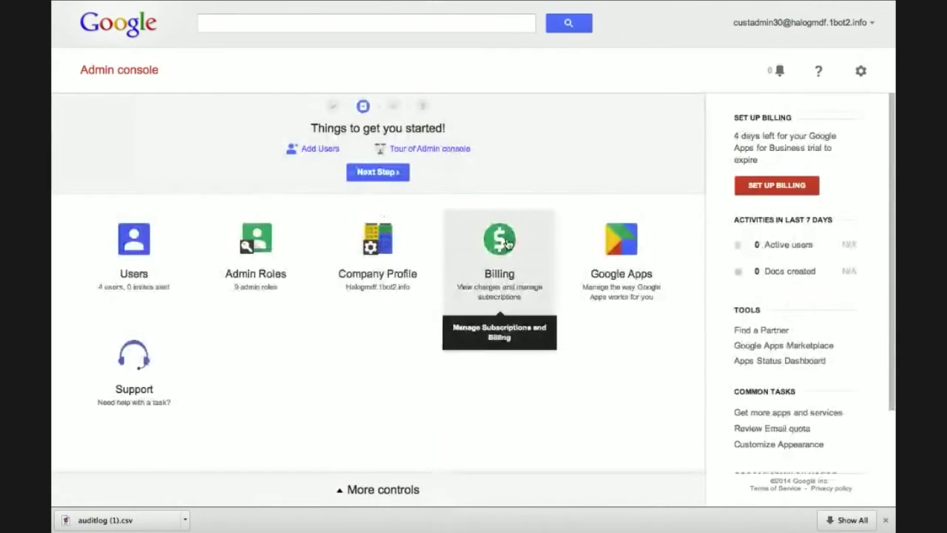
pyautogui.click(508, 244)
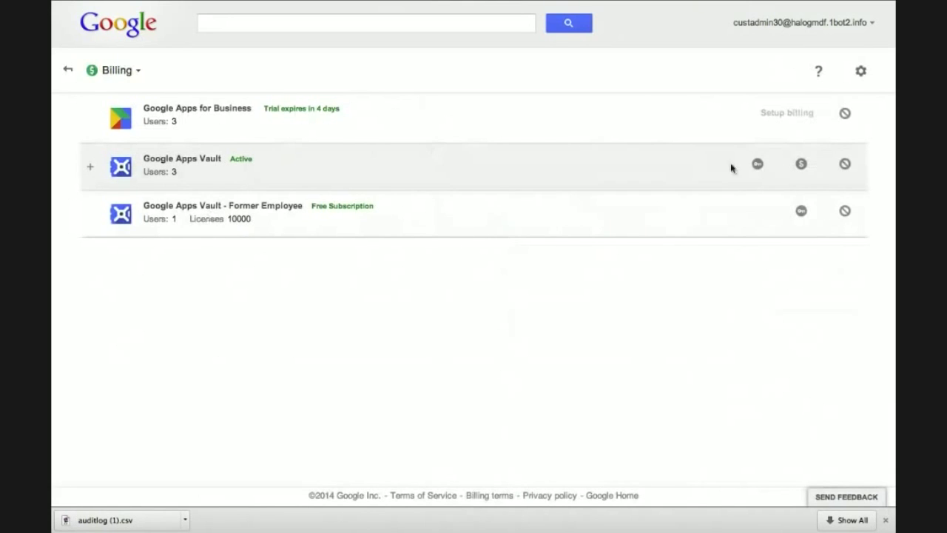
pyautogui.click(758, 165)
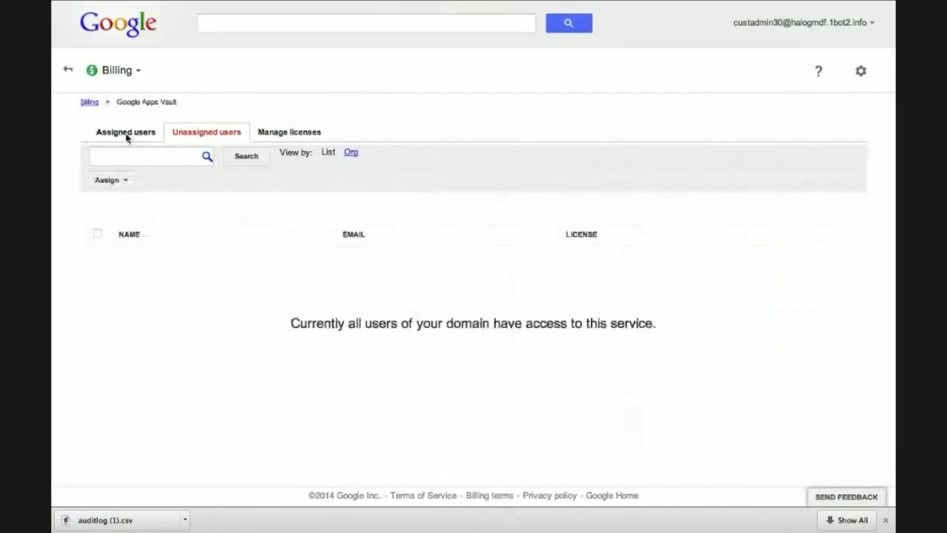
pyautogui.click(127, 131)
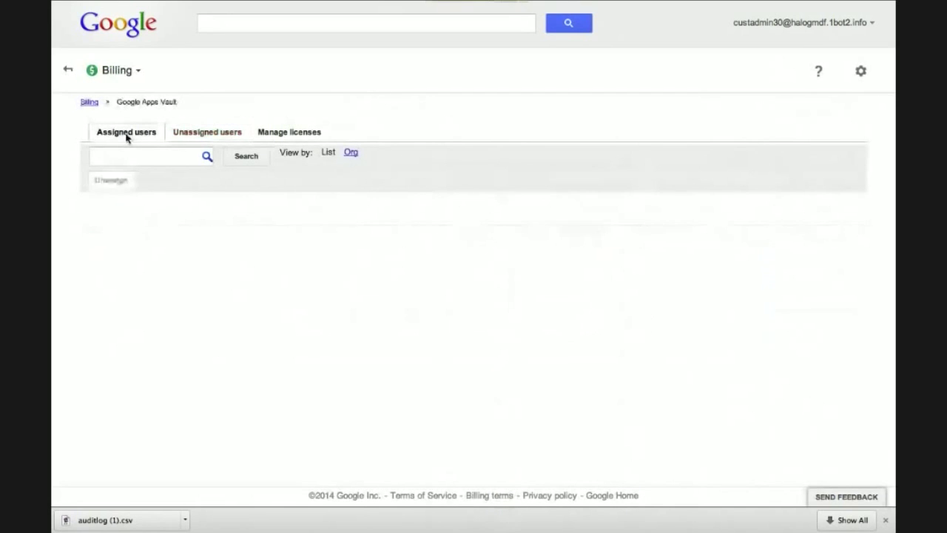
pyautogui.click(201, 132)
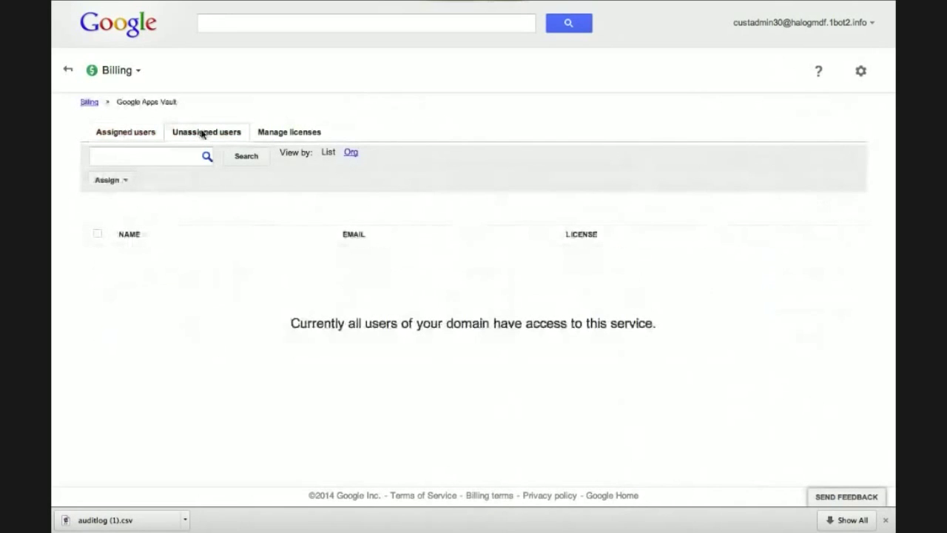
pyautogui.click(284, 137)
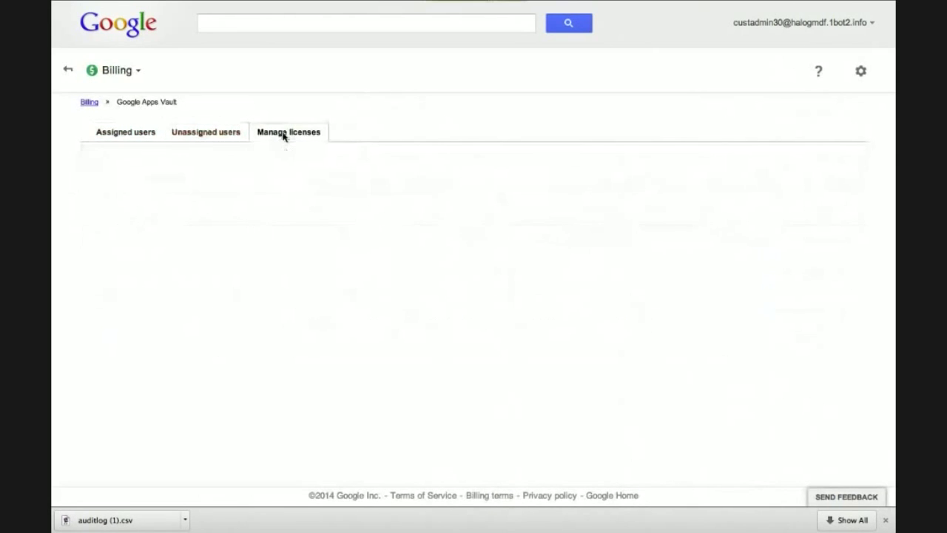
pyautogui.click(126, 133)
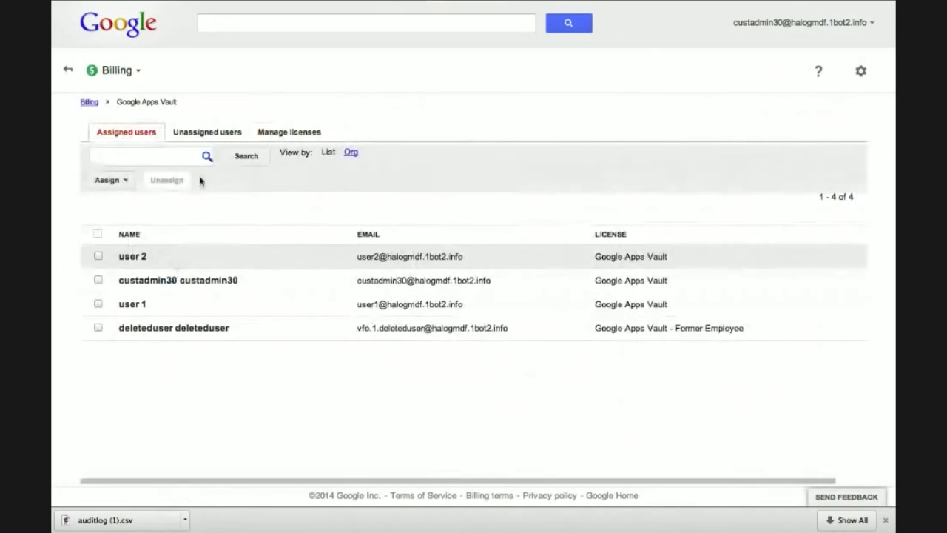
pyautogui.click(208, 134)
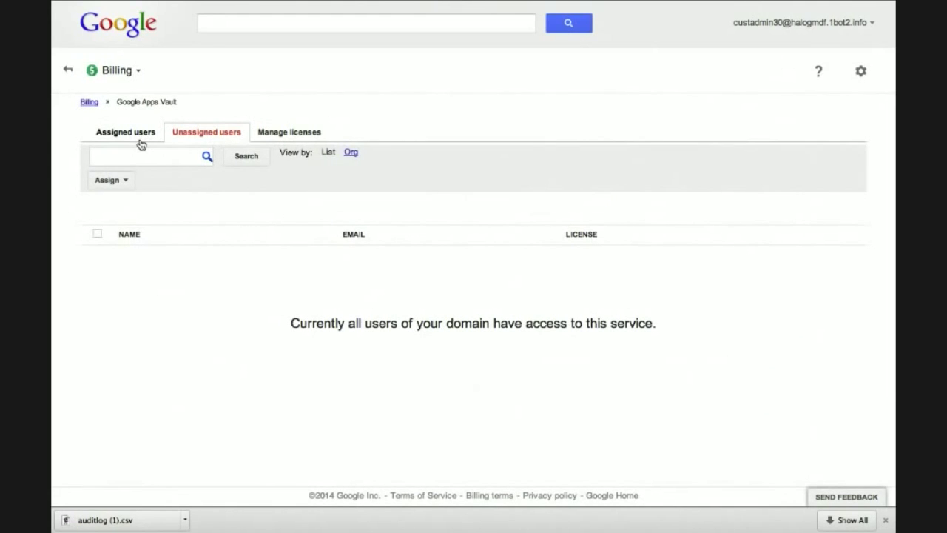
pyautogui.click(285, 134)
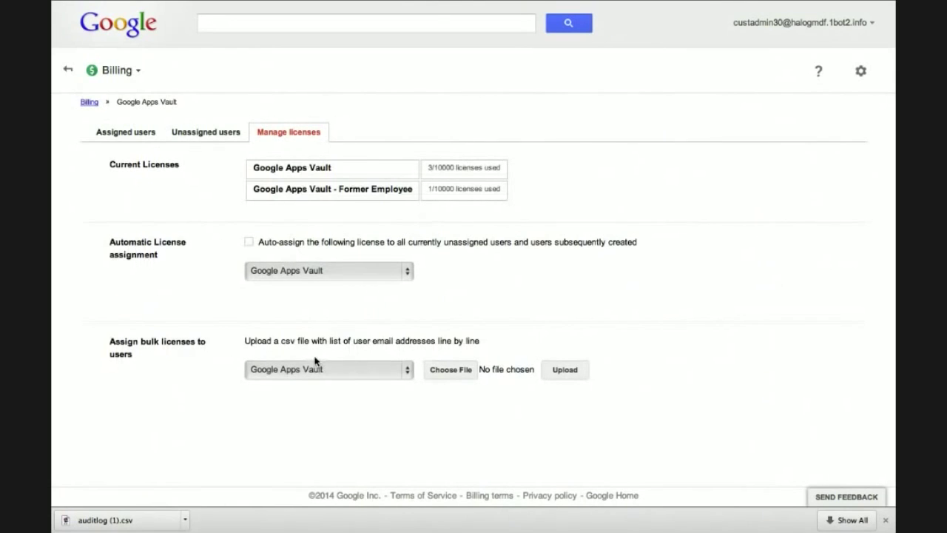
pyautogui.click(108, 73)
pyautogui.click(118, 159)
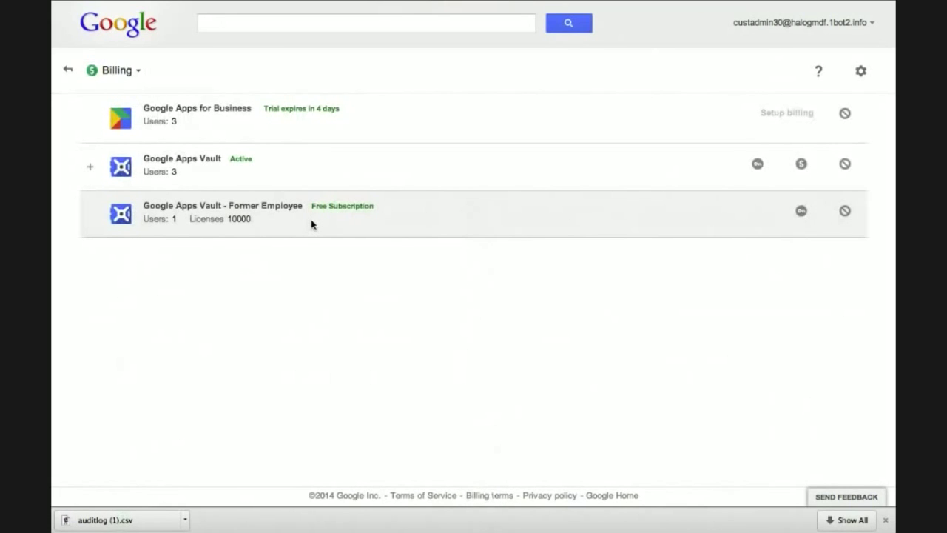
# - Check the Vault Former Employee licenses' assigned users, unassigned users and license counts, then leave the page
pyautogui.click(801, 211)
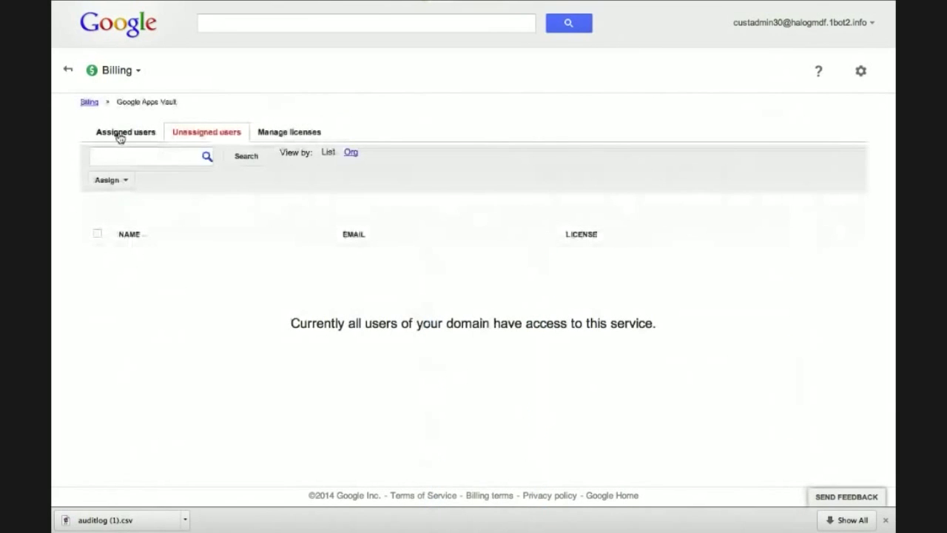
pyautogui.click(120, 134)
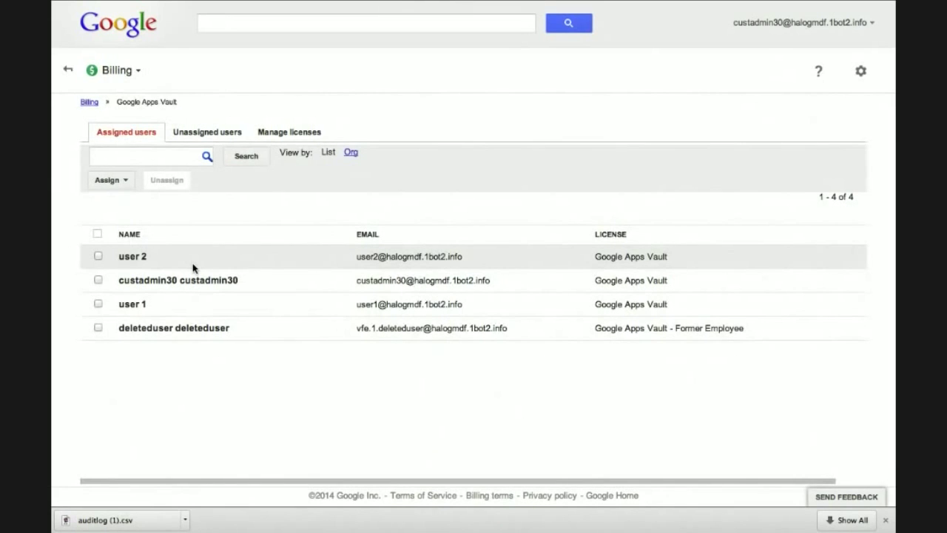
pyautogui.click(214, 135)
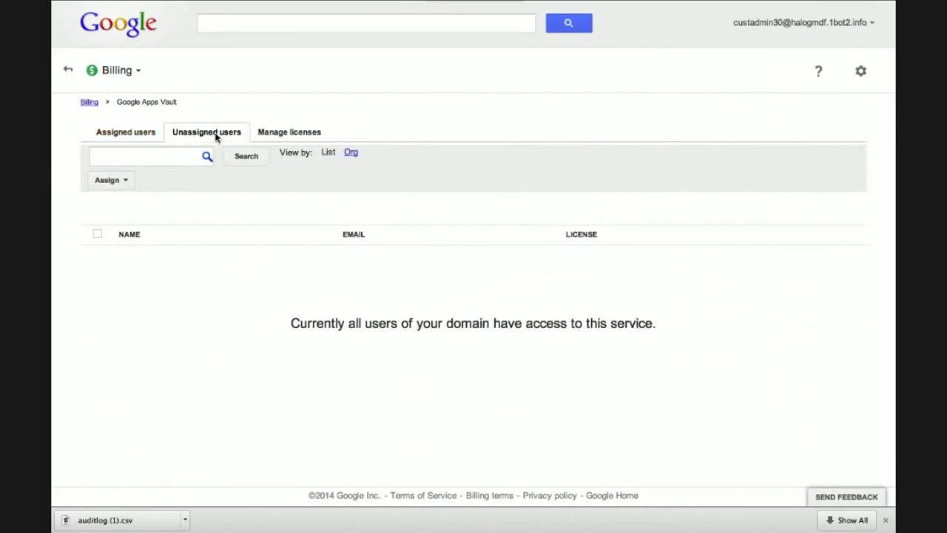
pyautogui.click(262, 133)
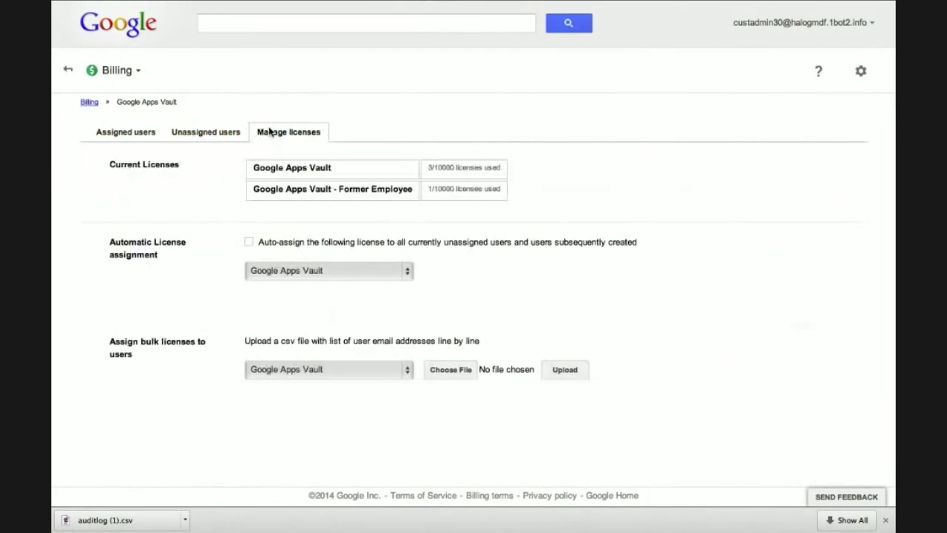
pyautogui.click(114, 27)
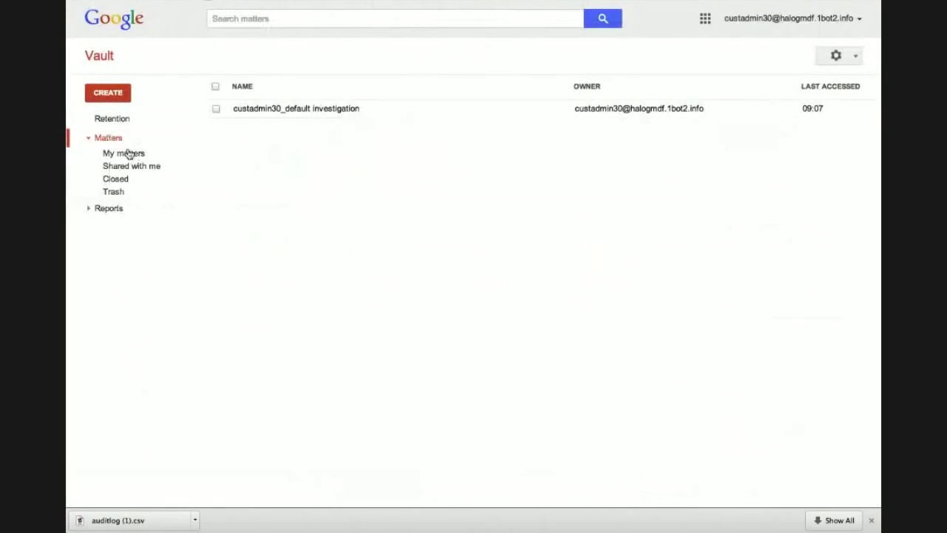
# - Search the default investigation matter, listing 11 conversations for the deleted user, and open Sharing Settings
pyautogui.click(294, 108)
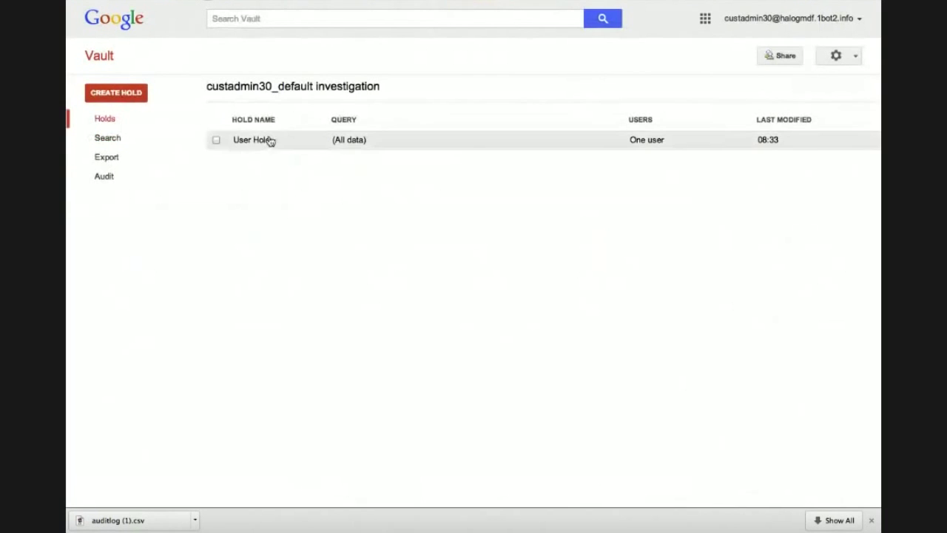
pyautogui.click(128, 142)
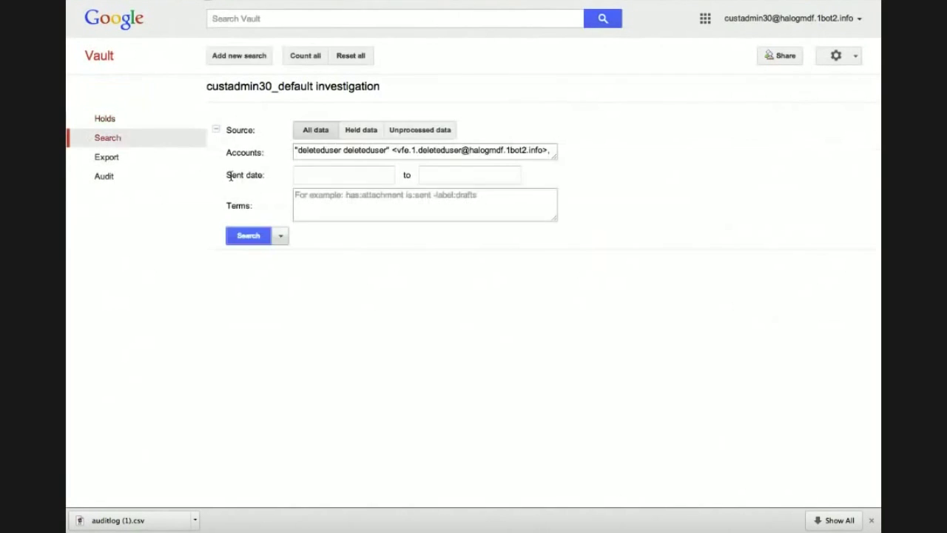
pyautogui.click(238, 231)
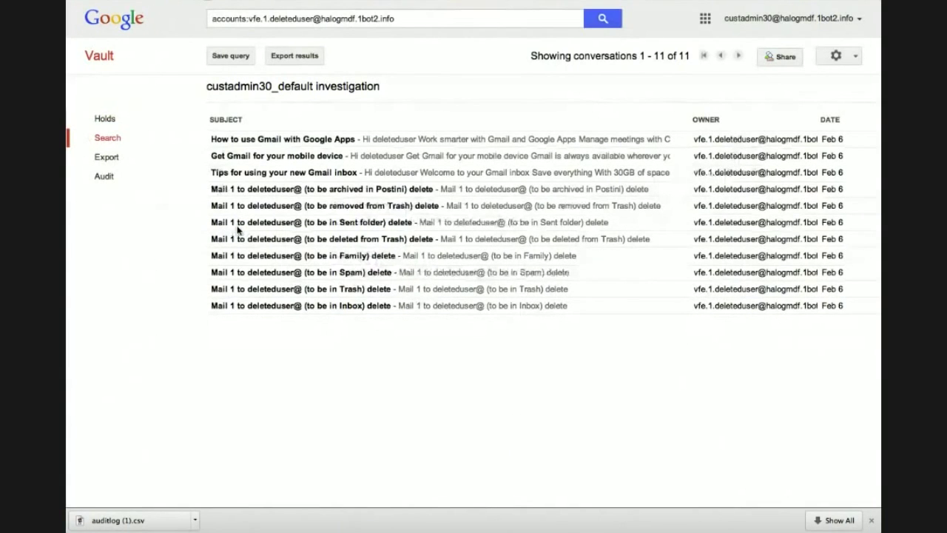
pyautogui.click(784, 59)
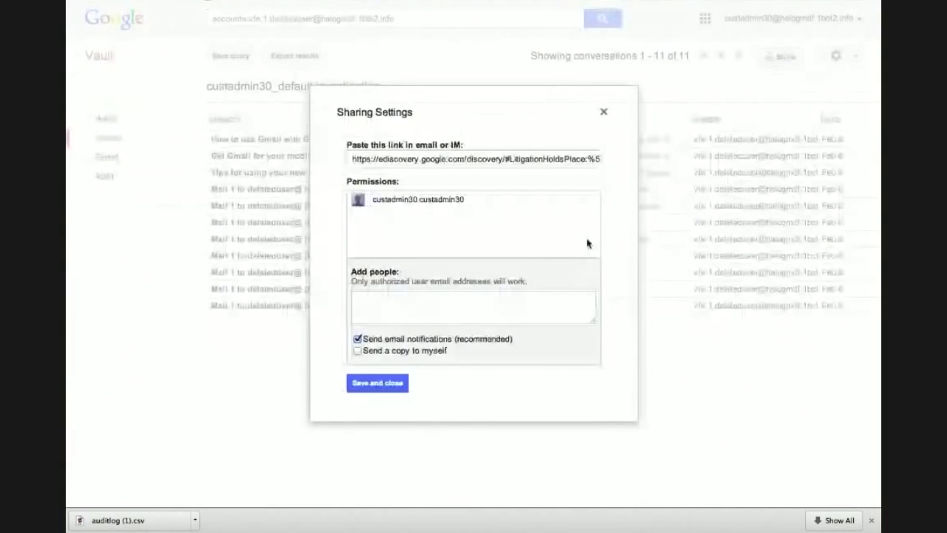
# - Close Sharing Settings and read the 'How to use Gmail with Google Apps' email with full header details
pyautogui.click(604, 115)
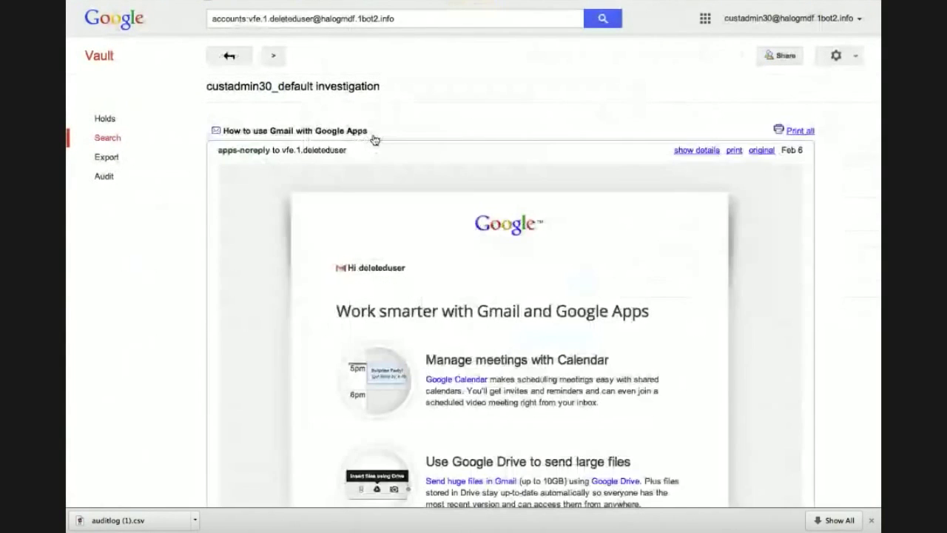
pyautogui.click(759, 151)
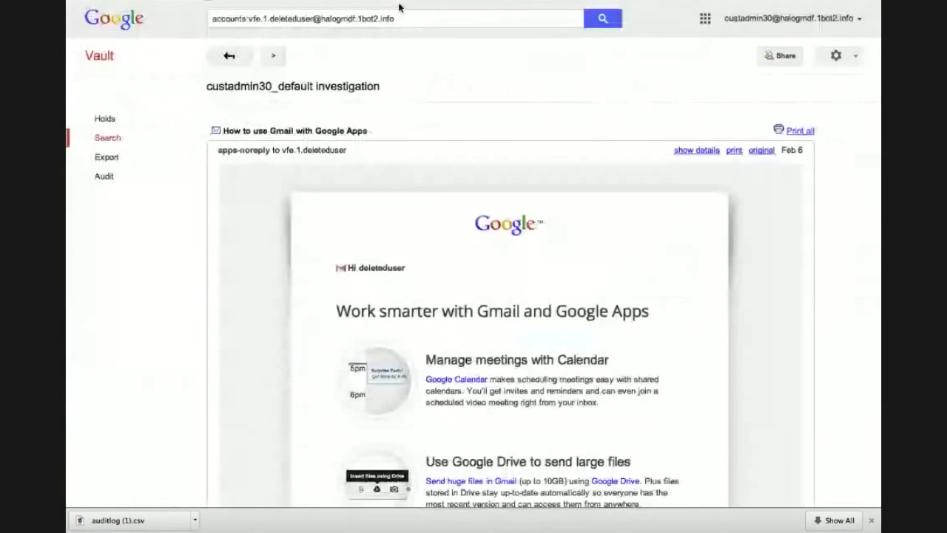
pyautogui.click(695, 149)
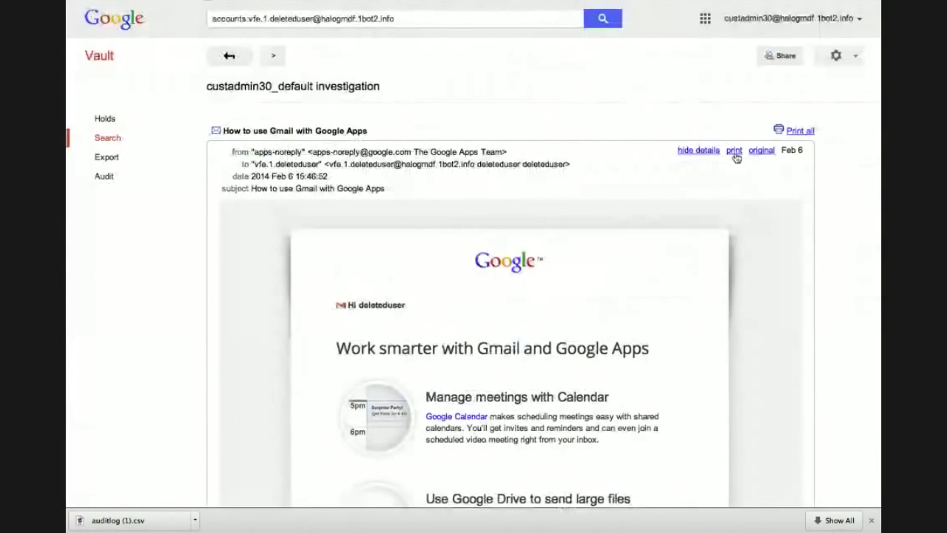
pyautogui.scroll(-6, 716, 252)
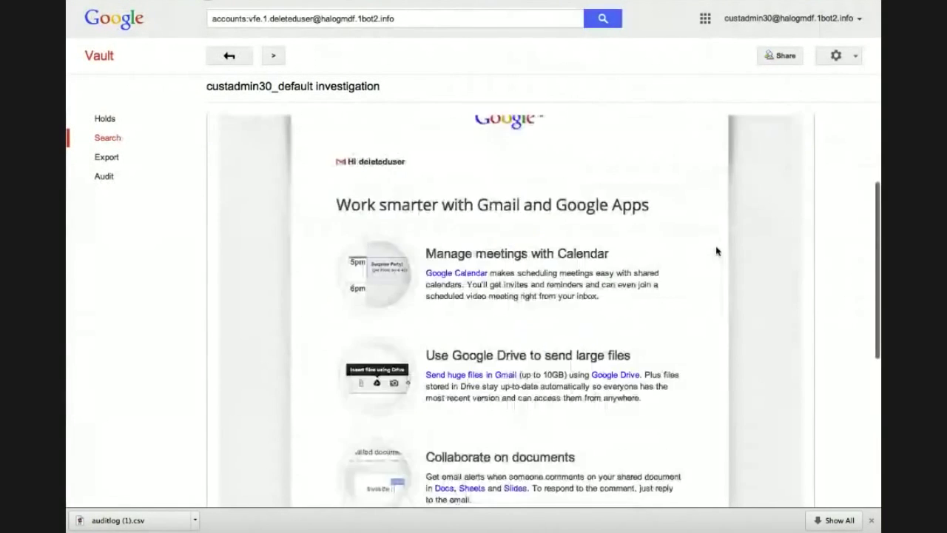
pyautogui.scroll(-1, 716, 251)
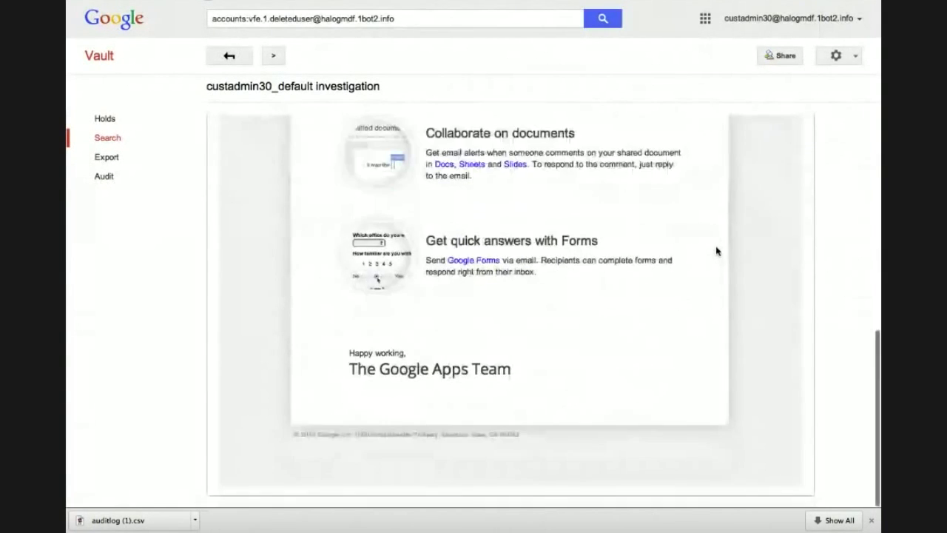
pyautogui.scroll(8, 716, 251)
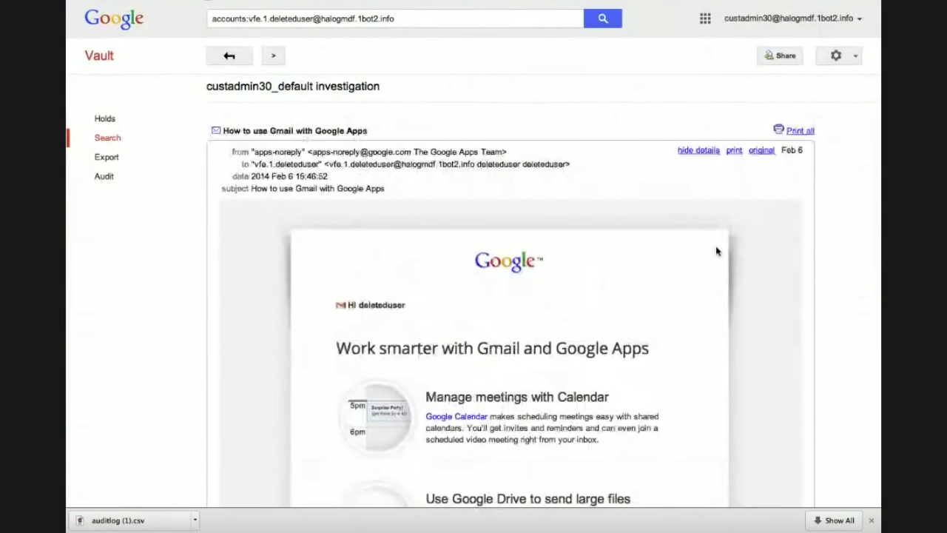